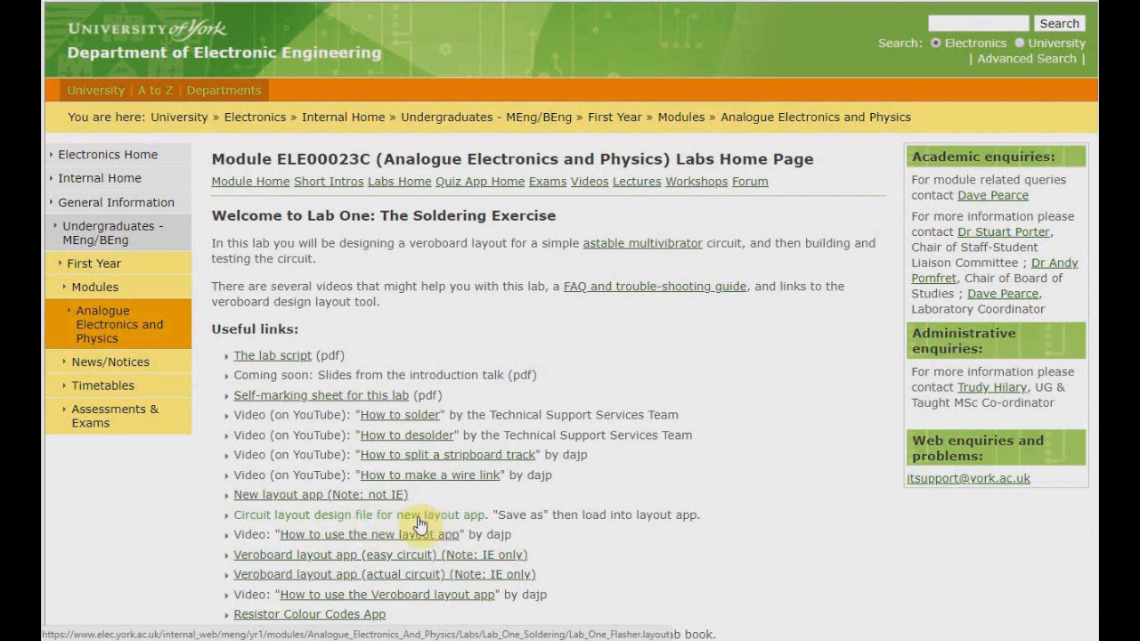
# Download the circuit layout design file for the new layout app as Lab_One_Flasher.layout.
pyautogui.rightClick(420, 524)
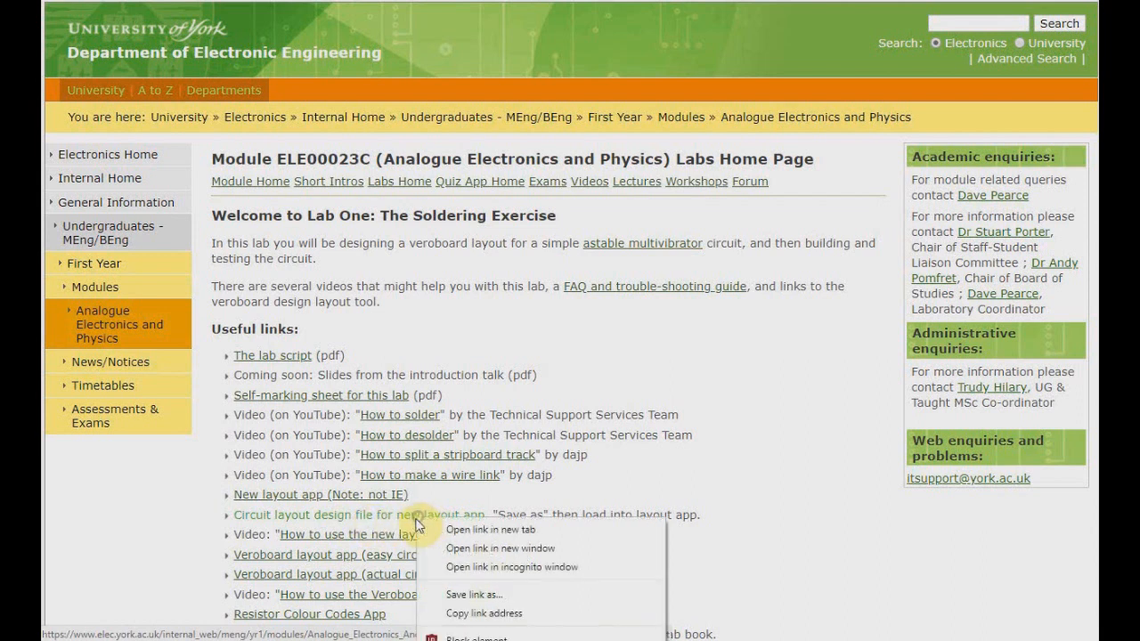
pyautogui.click(470, 595)
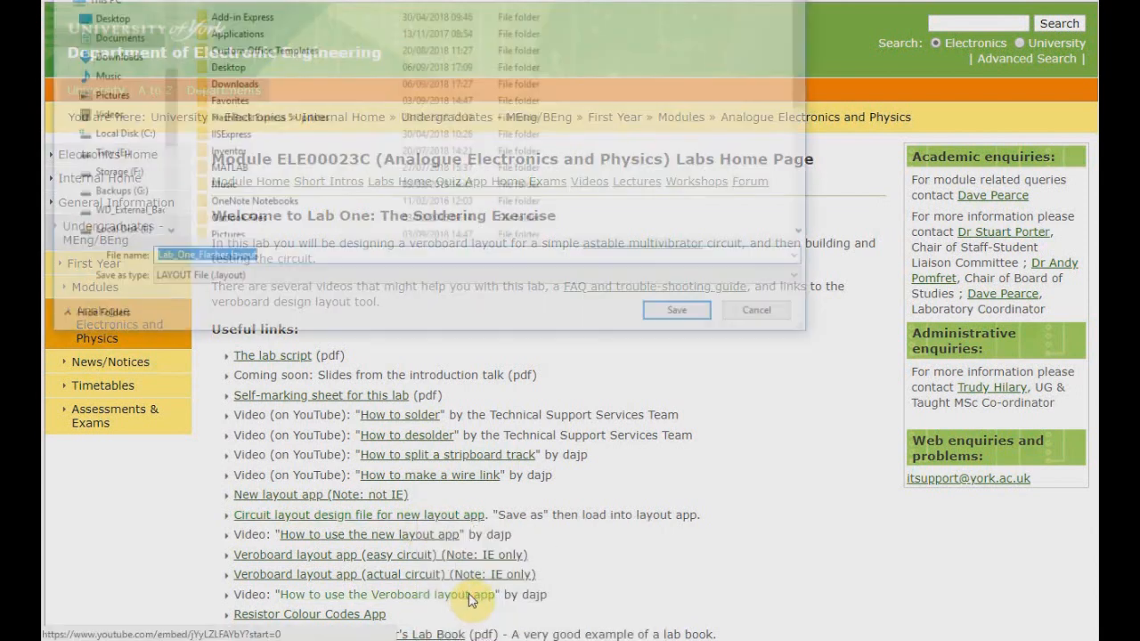
pyautogui.click(675, 315)
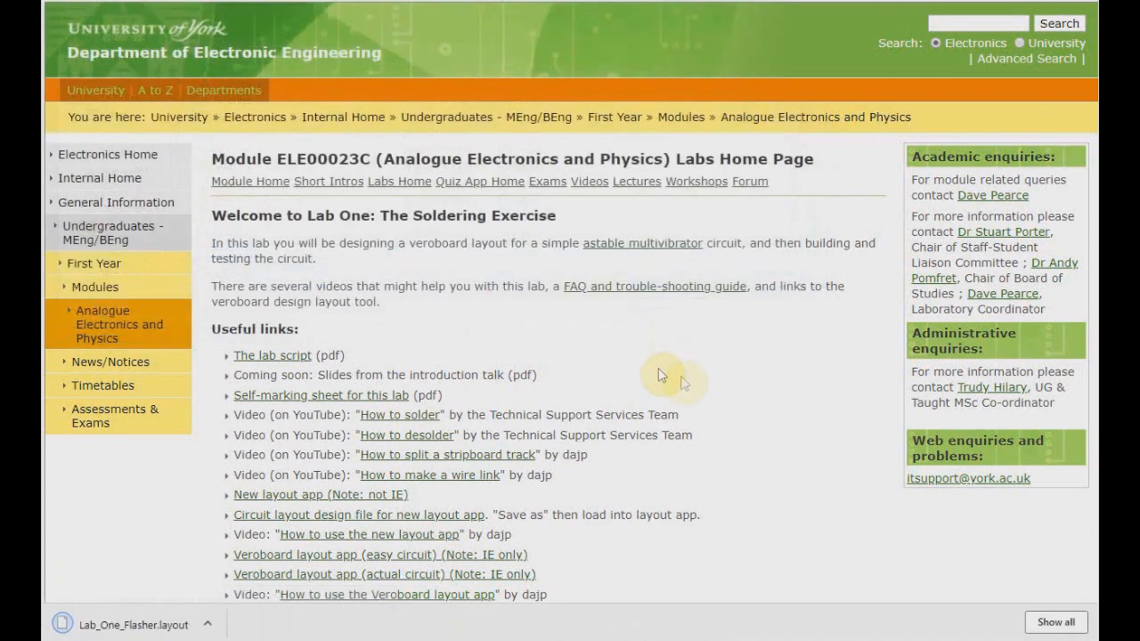
pyautogui.click(1089, 623)
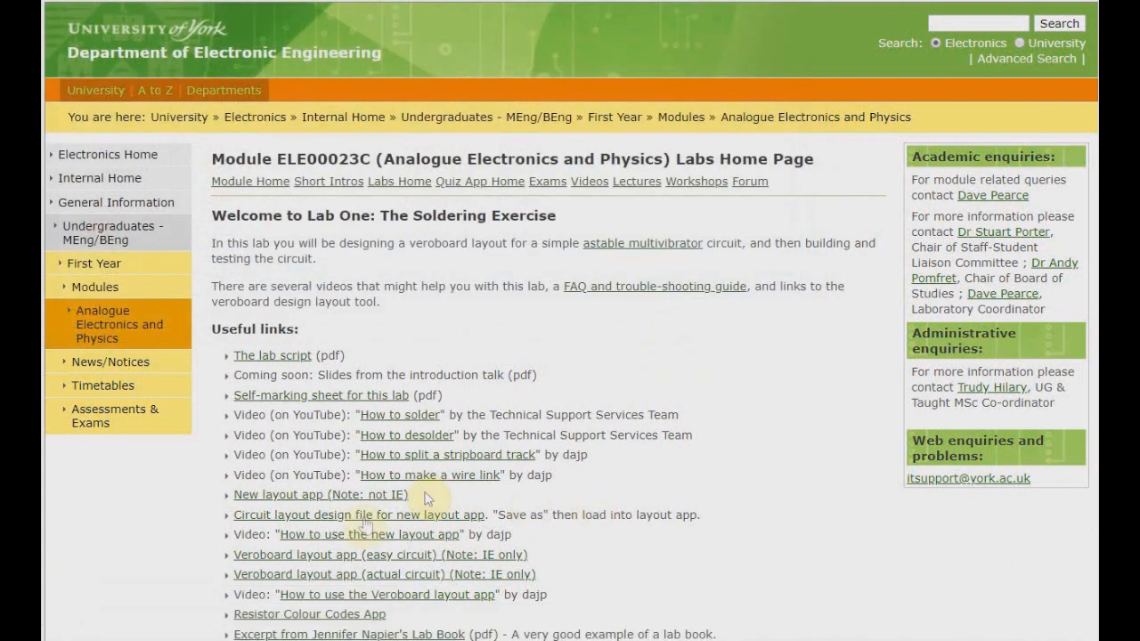
# Launch the new layout app and load the file Lab_One_Flasher.layout into it.
pyautogui.click(305, 497)
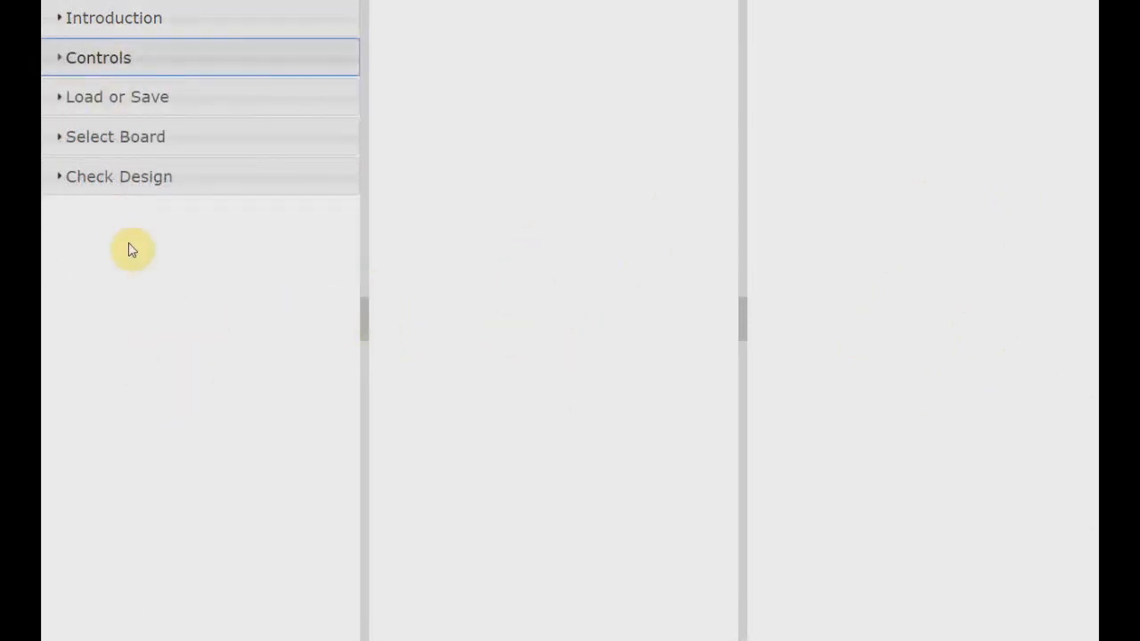
pyautogui.click(158, 97)
pyautogui.click(203, 159)
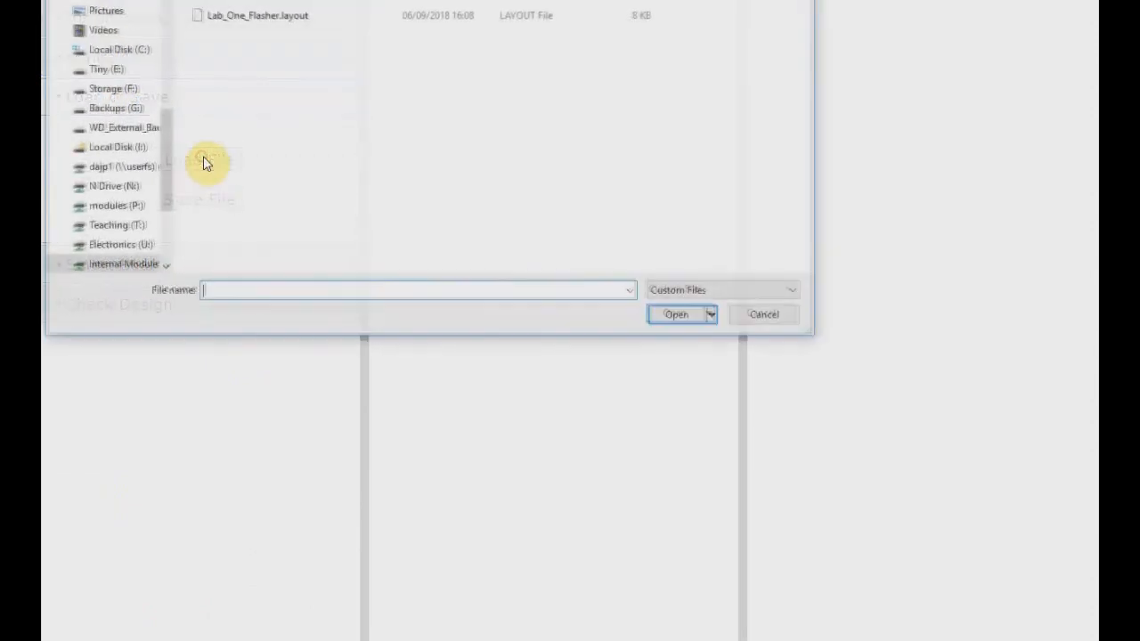
pyautogui.click(250, 15)
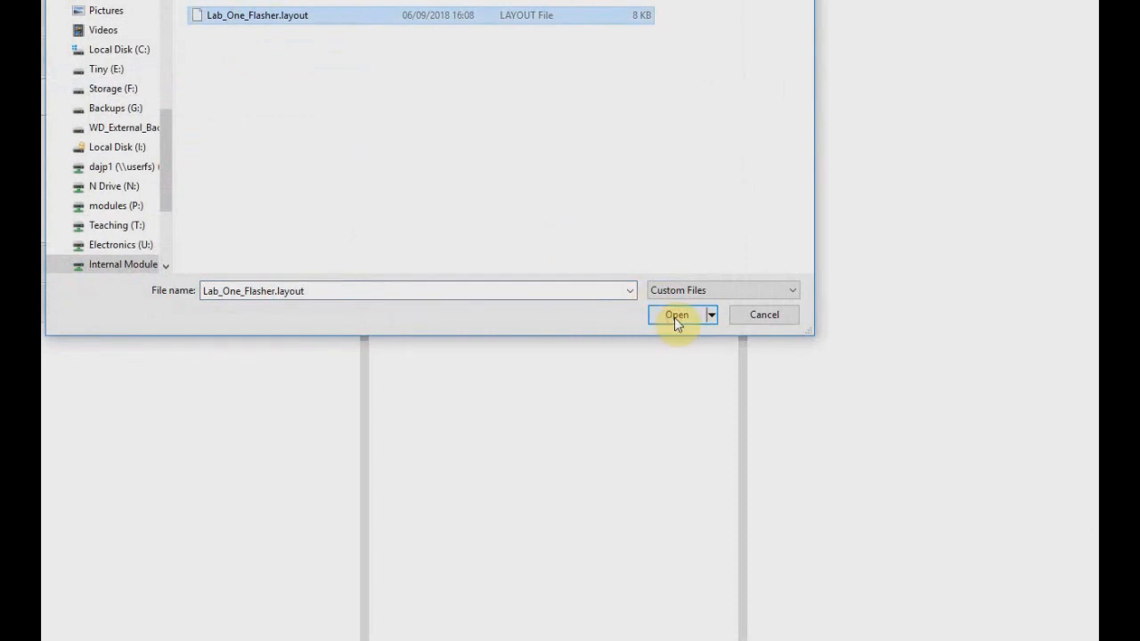
pyautogui.click(677, 316)
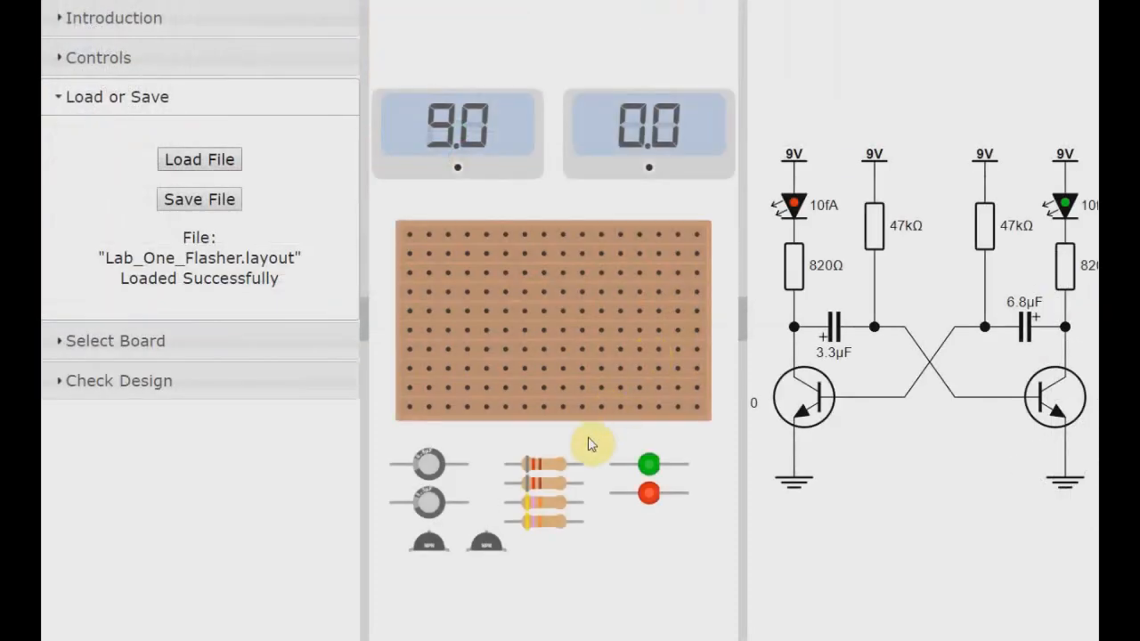
# Resize the panes to give the board more room and fit the whole circuit diagram.
pyautogui.moveTo(364, 317); pyautogui.dragTo(202, 327)
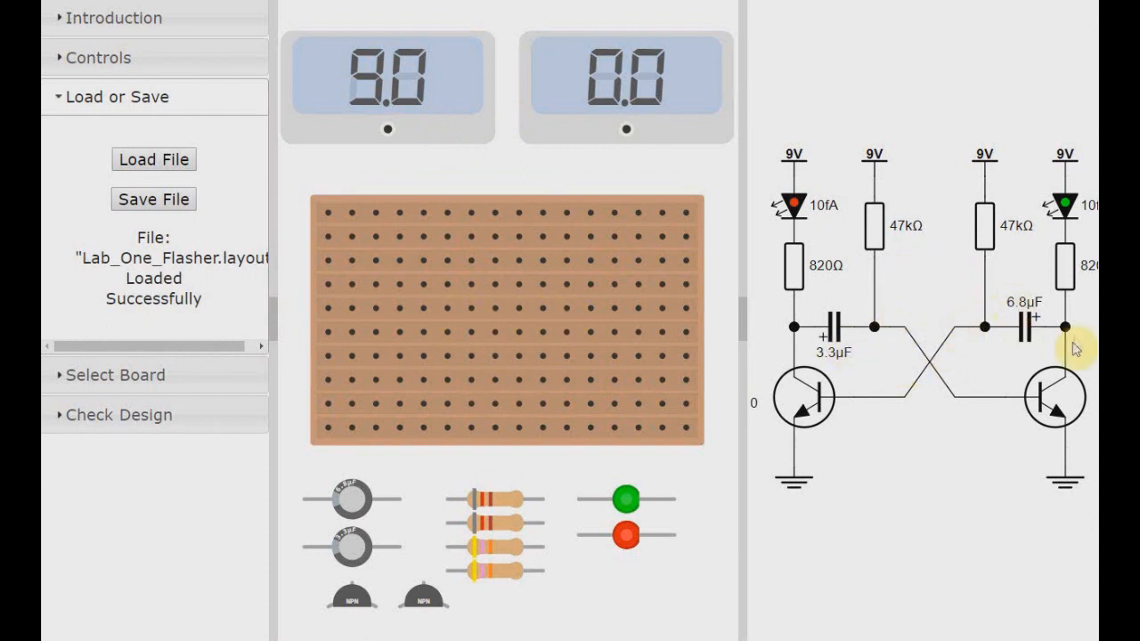
pyautogui.moveTo(1107, 290); pyautogui.dragTo(1097, 291)
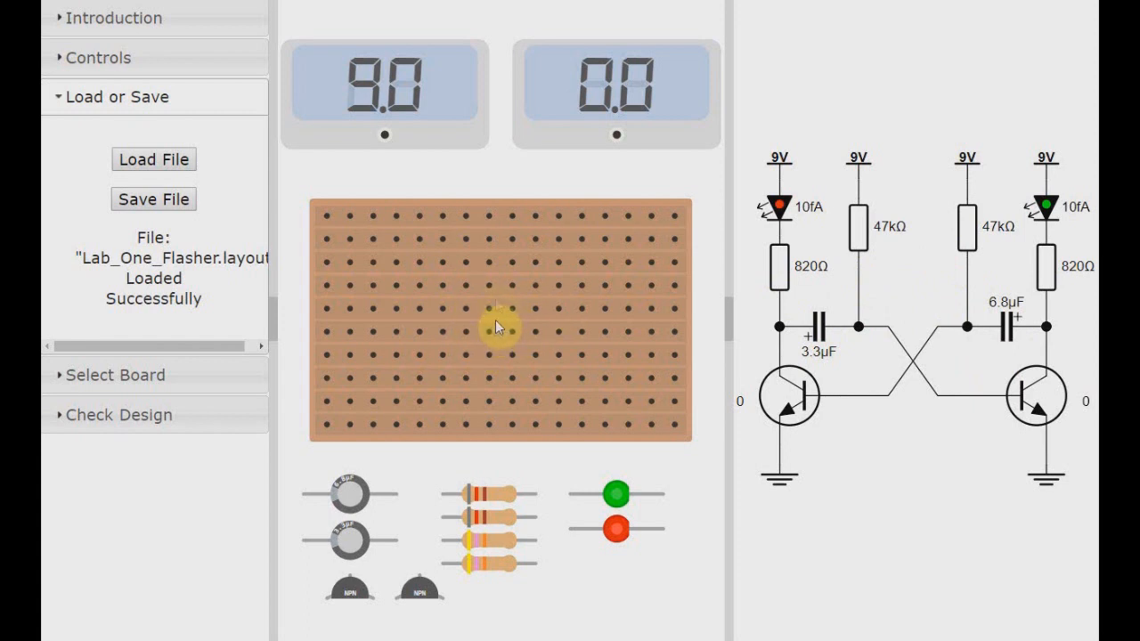
# Examine the veroboard's component side together with its copper track side, and deselect the board again.
pyautogui.scroll(-3, 492, 304)
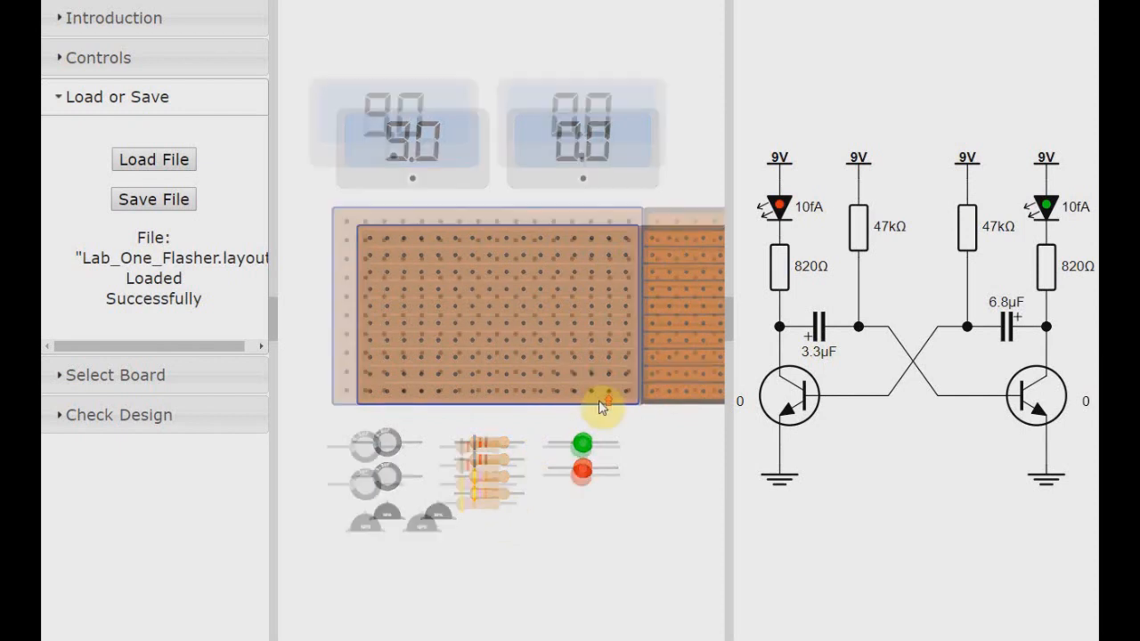
pyautogui.scroll(-3, 599, 402)
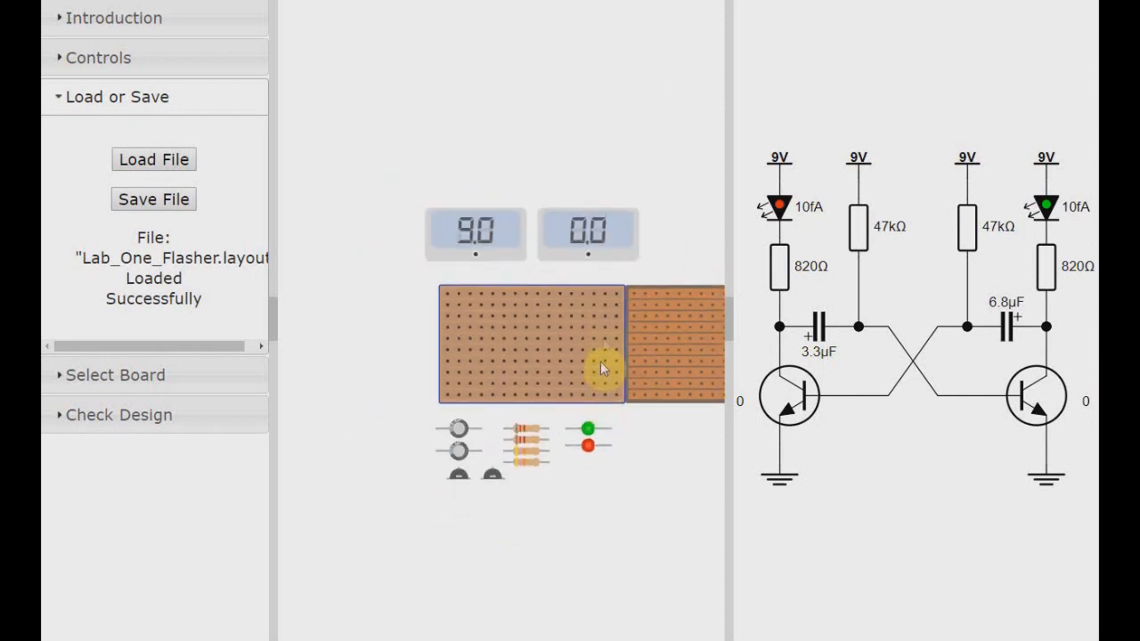
pyautogui.moveTo(667, 263); pyautogui.dragTo(565, 236)
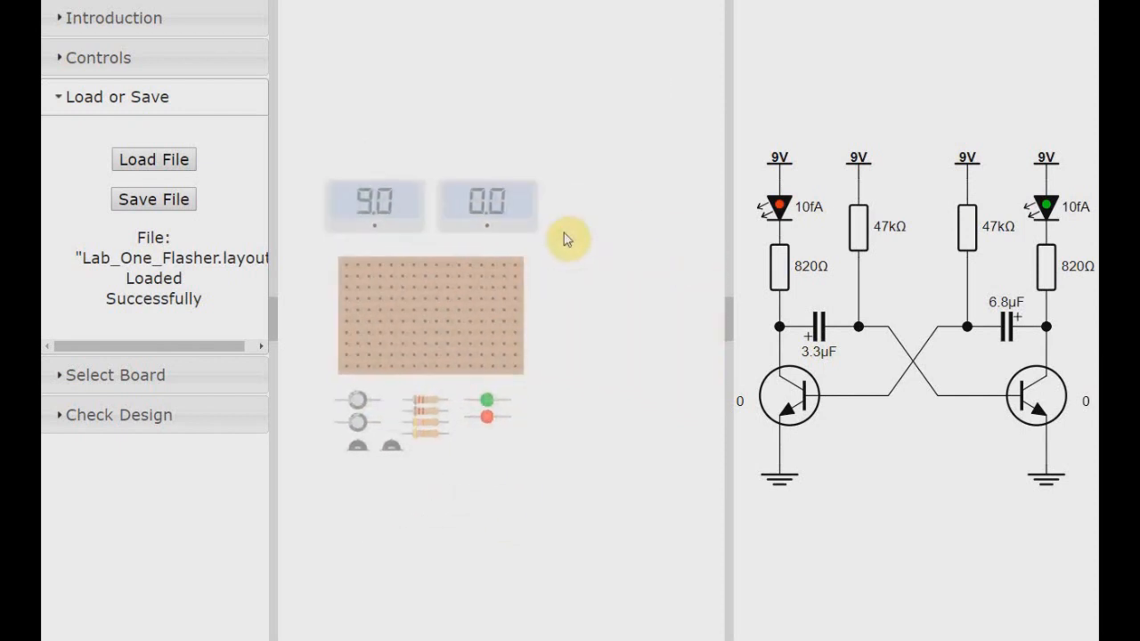
pyautogui.click(471, 313)
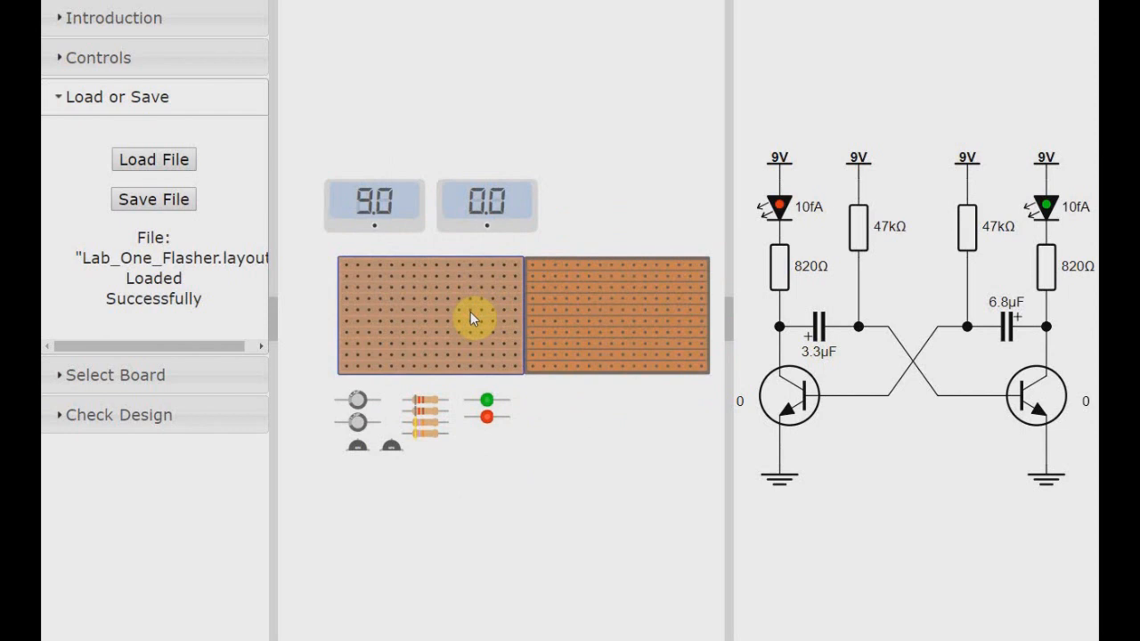
pyautogui.scroll(3, 471, 315)
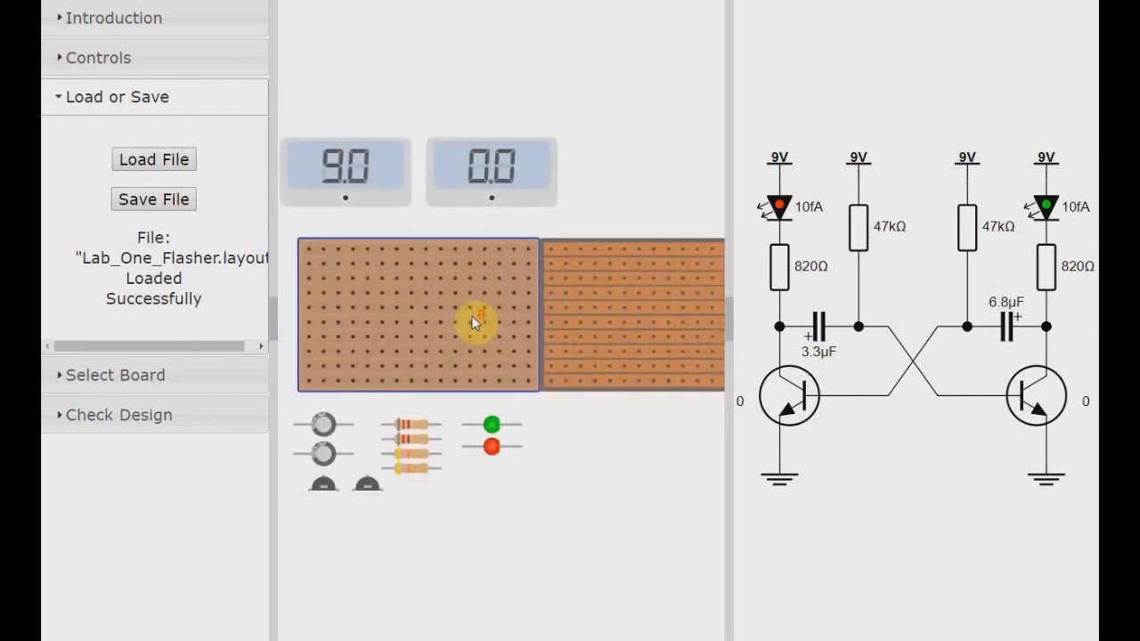
pyautogui.scroll(-1, 473, 322)
pyautogui.moveTo(591, 204); pyautogui.dragTo(559, 187)
pyautogui.moveTo(481, 81)
pyautogui.mouseDown()
pyautogui.moveTo(621, 194)
pyautogui.moveTo(523, 51)
pyautogui.moveTo(499, 84)
pyautogui.mouseUp()
pyautogui.click(405, 281)
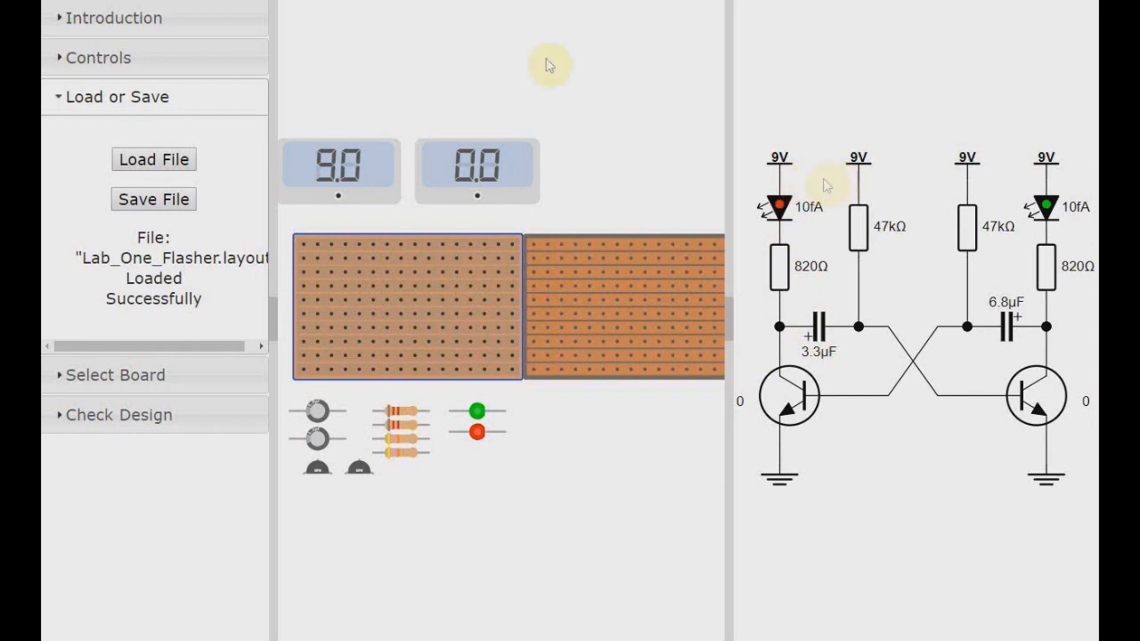
pyautogui.click(383, 85)
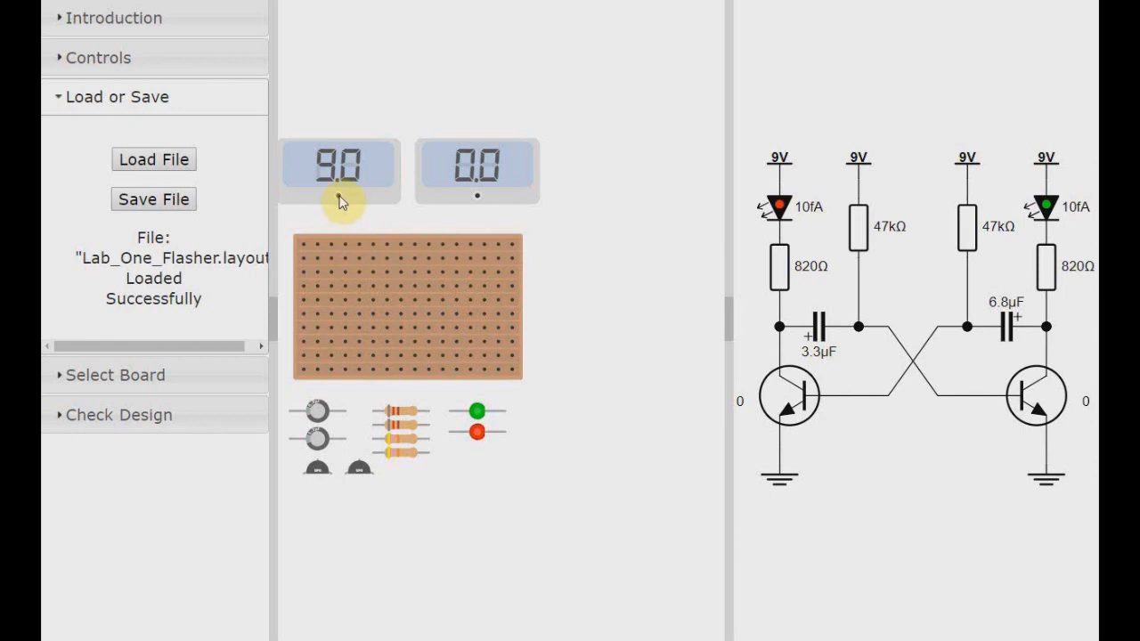
# Wire the 9.0 V supply terminal to the third hole of the board's first row and inspect that track on the copper side.
pyautogui.moveTo(339, 197); pyautogui.dragTo(334, 241)
pyautogui.click(391, 301)
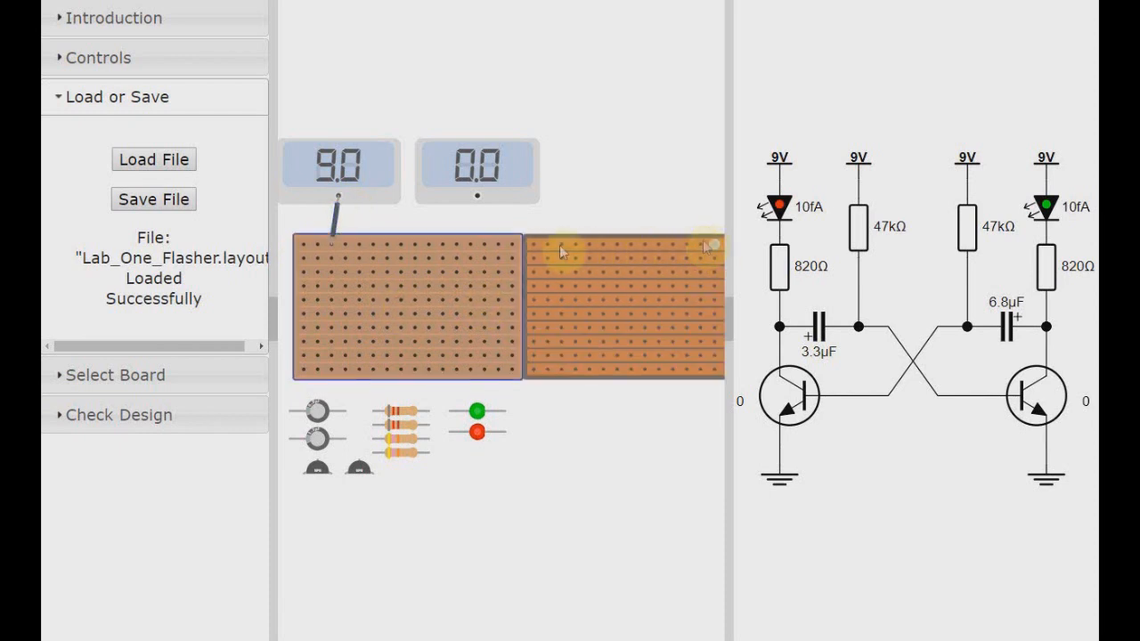
pyautogui.click(336, 175)
pyautogui.click(334, 242)
pyautogui.click(380, 230)
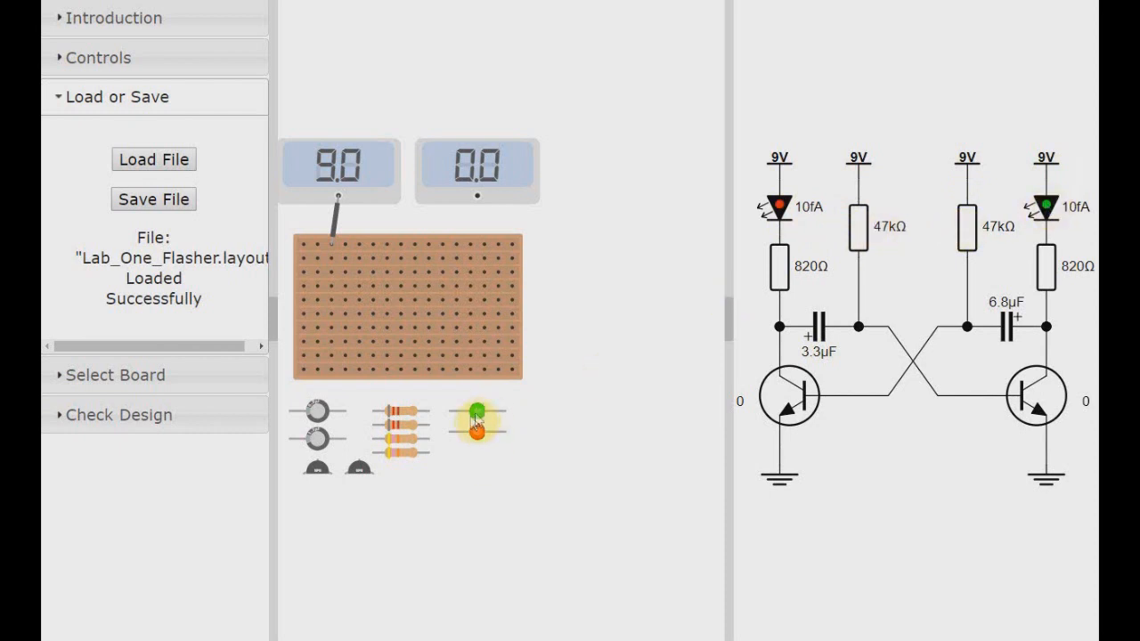
# Place the green LED in the board's 14th column, with its red-marked lead in the first row and the other in the second.
pyautogui.moveTo(478, 411); pyautogui.dragTo(483, 403)
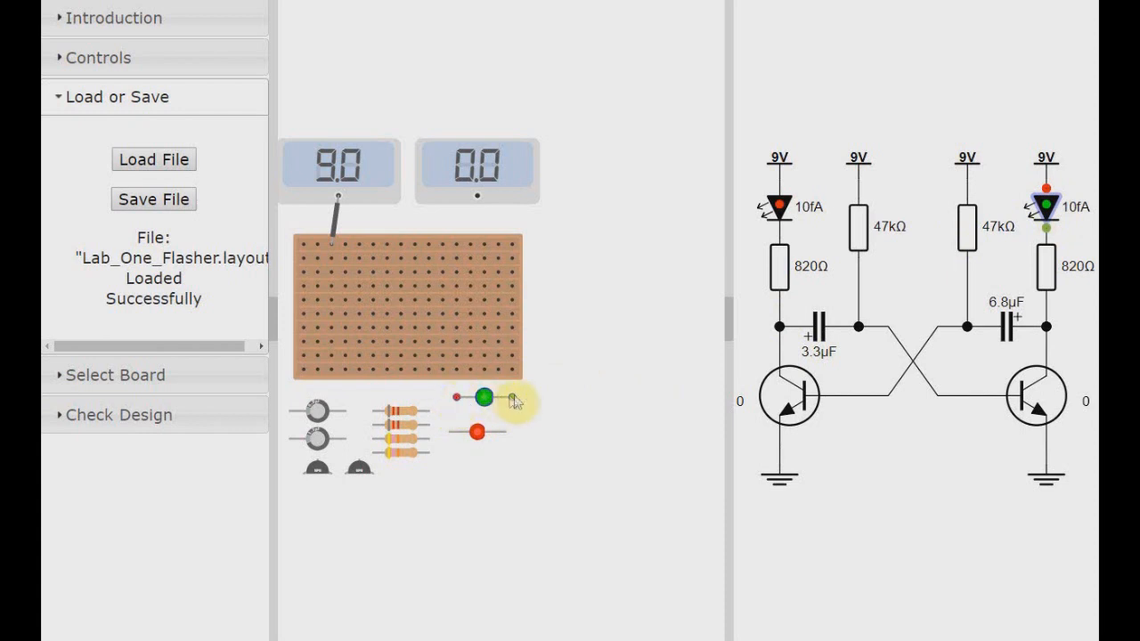
pyautogui.moveTo(455, 398); pyautogui.dragTo(483, 242)
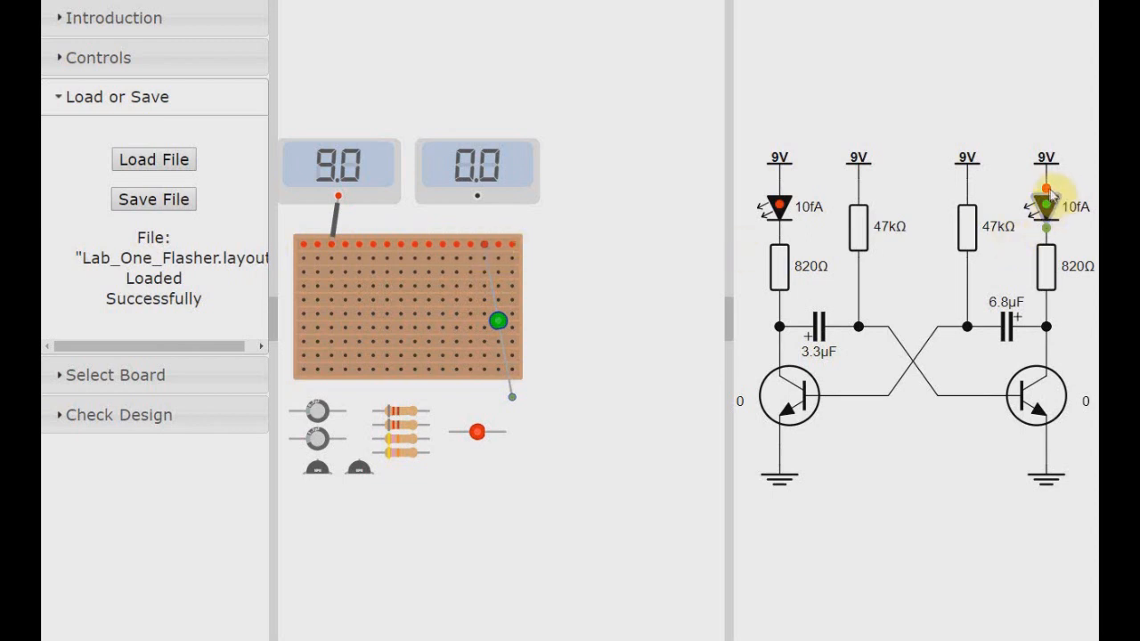
pyautogui.moveTo(513, 396); pyautogui.dragTo(490, 259)
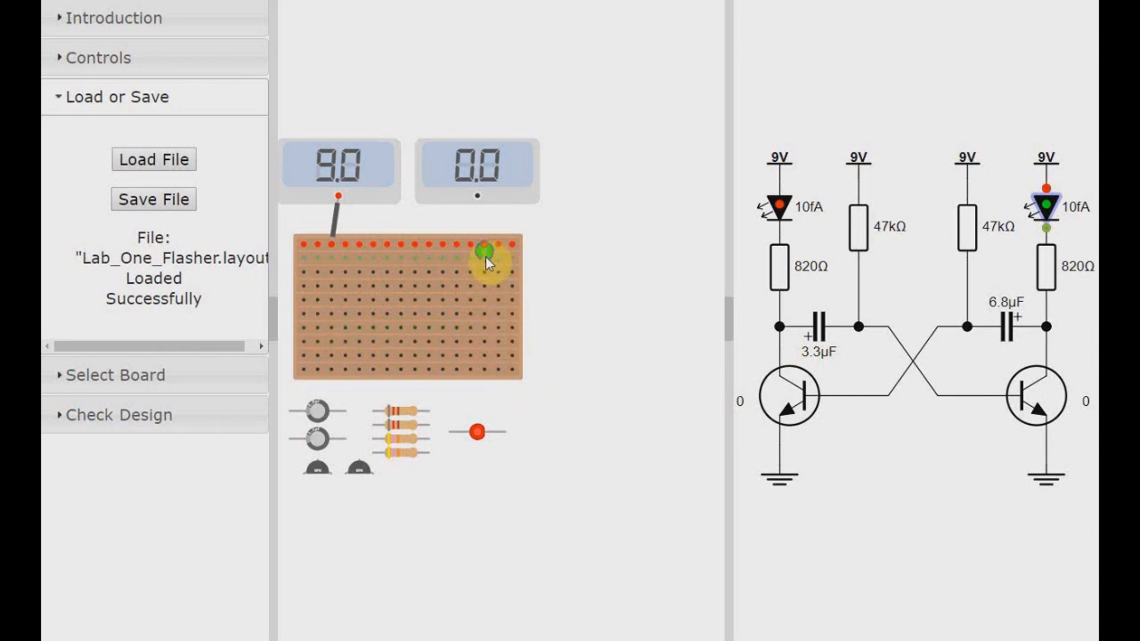
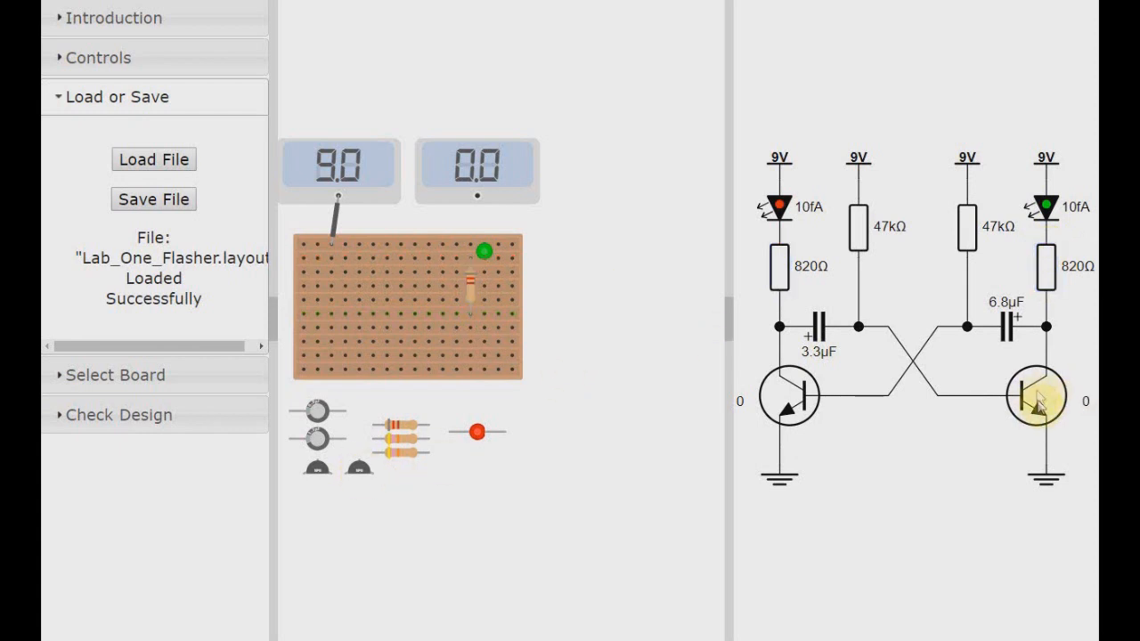
# Place an NPN transistor on the board below the 820Ω resistor and compare its c, b and e pins with the circuit diagram's transistor.
pyautogui.moveTo(359, 475); pyautogui.dragTo(456, 350)
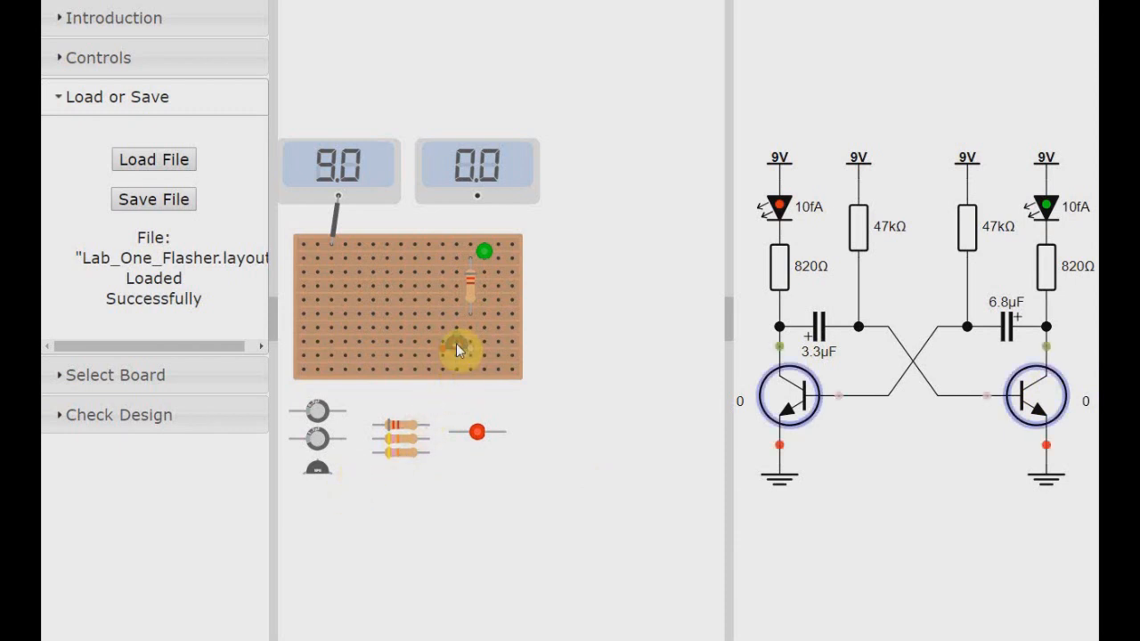
pyautogui.scroll(5, 456, 343)
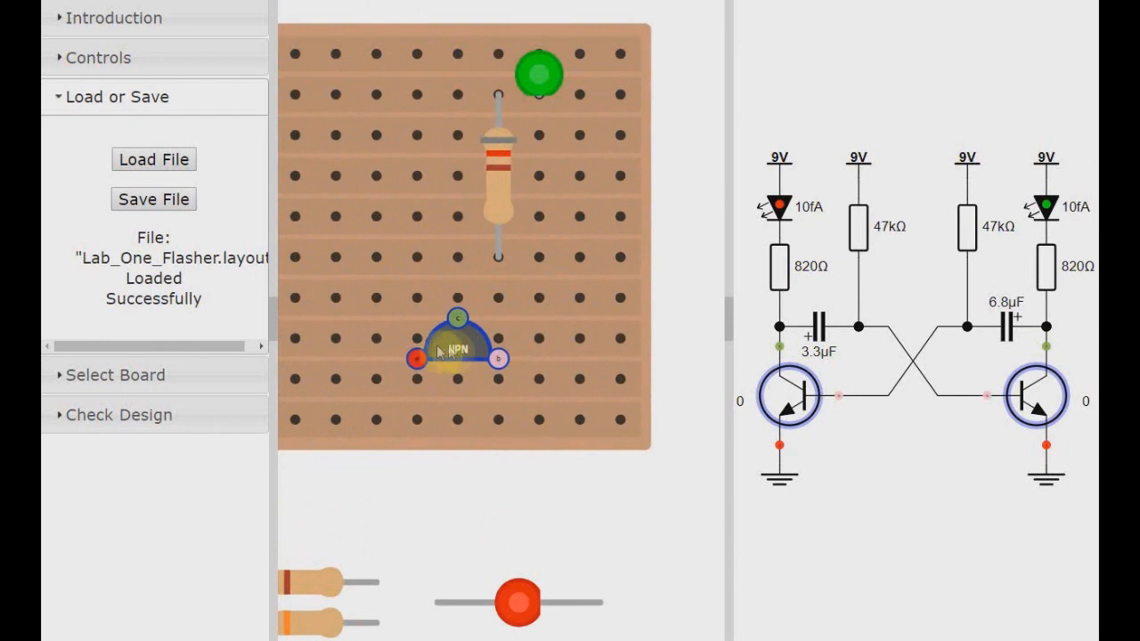
pyautogui.scroll(5, 450, 352)
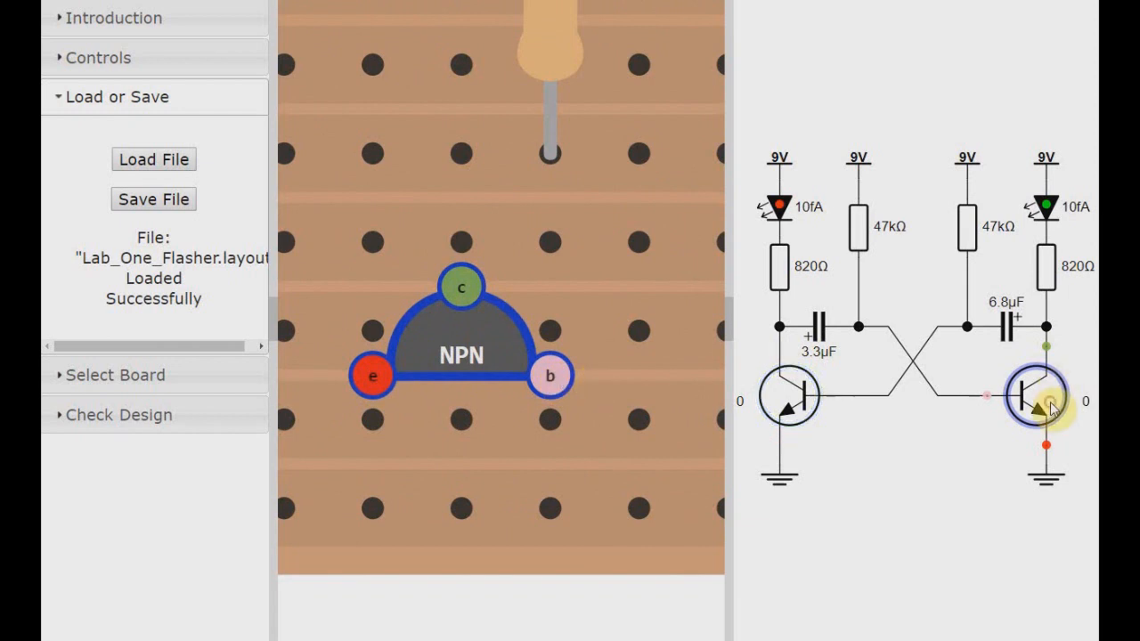
pyautogui.scroll(6, 1051, 407)
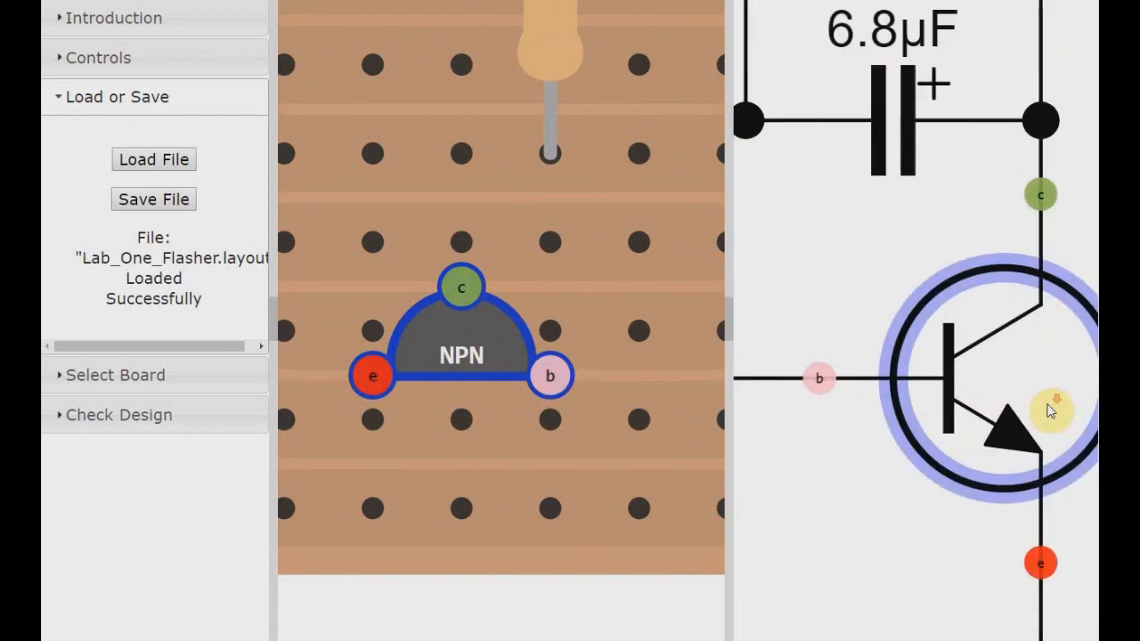
pyautogui.scroll(-1, 1051, 410)
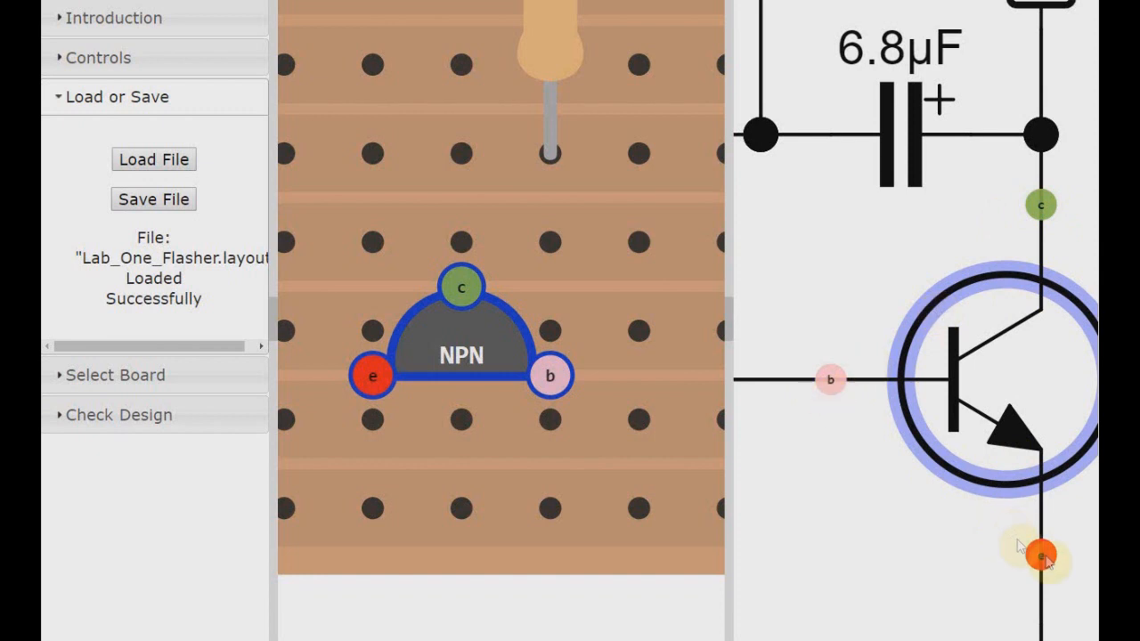
pyautogui.scroll(-3, 1004, 402)
pyautogui.scroll(-5, 1004, 406)
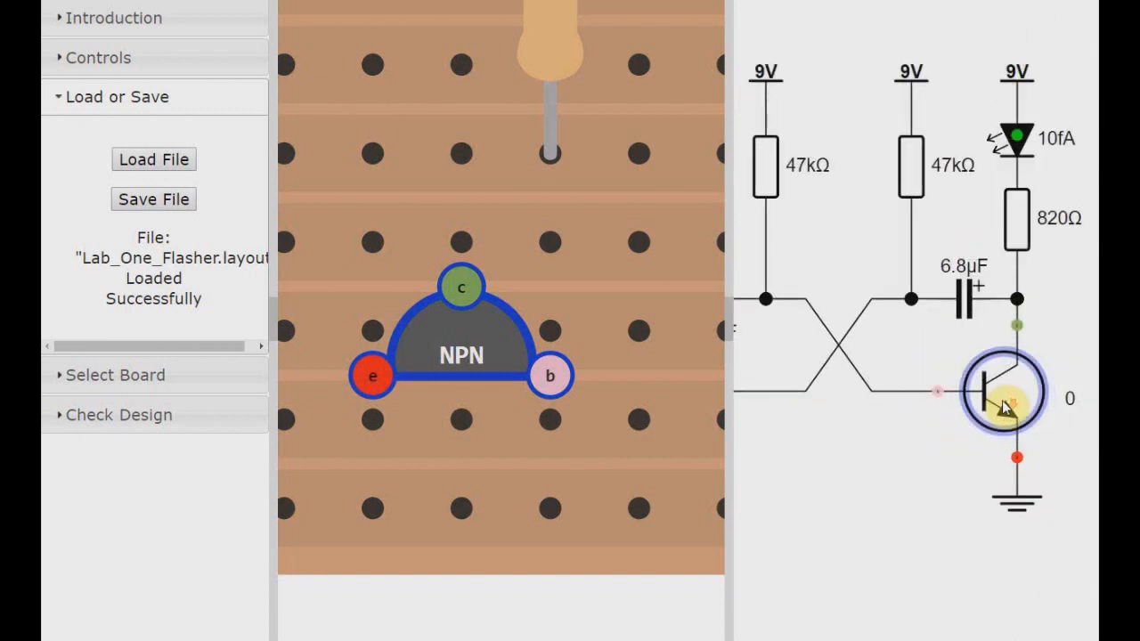
pyautogui.scroll(3, 1004, 405)
pyautogui.scroll(-4, 1004, 405)
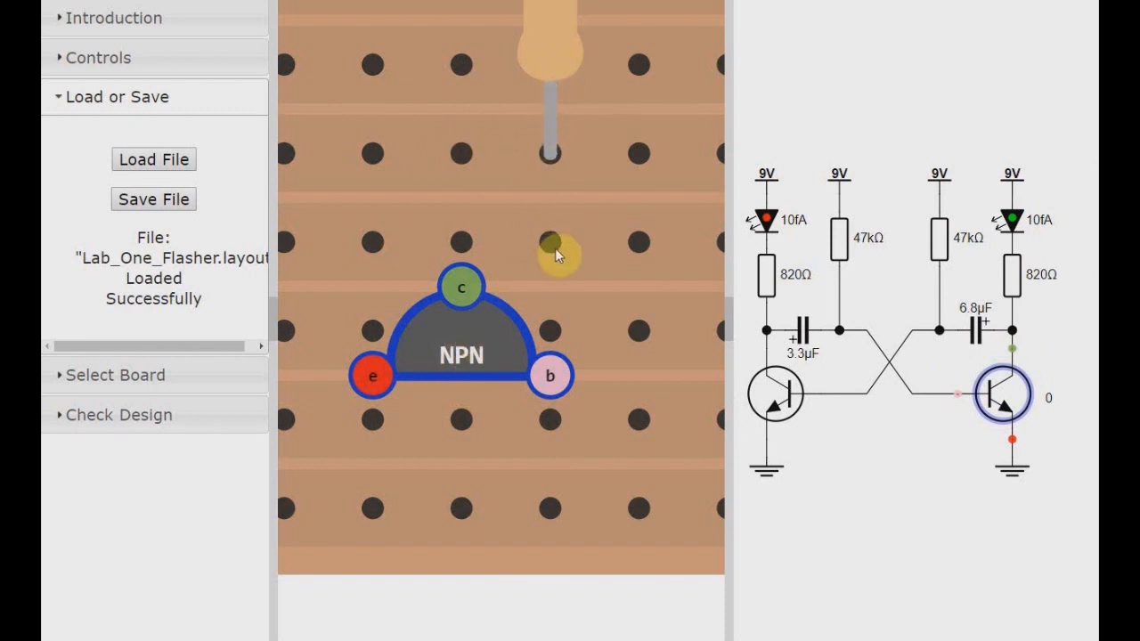
# Connect the transistor's collector to the resistor's sixth-row track, its emitter to the ninth row and its base to the eighth row.
pyautogui.scroll(1, 555, 254)
pyautogui.moveTo(456, 294); pyautogui.dragTo(456, 149)
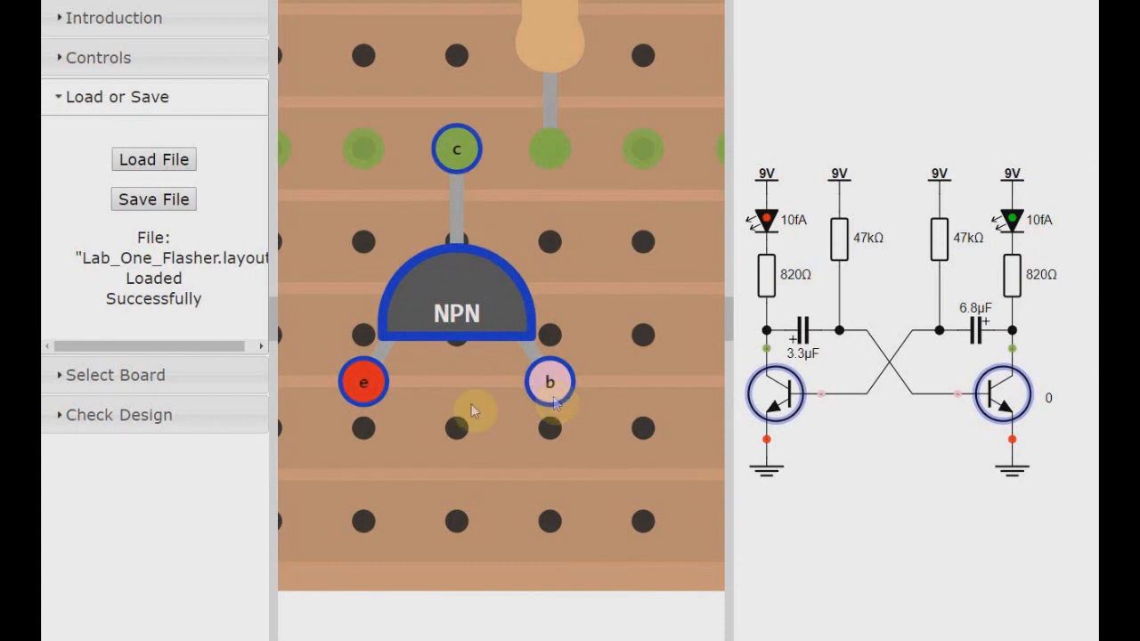
pyautogui.moveTo(361, 385); pyautogui.dragTo(361, 427)
pyautogui.moveTo(551, 384); pyautogui.dragTo(556, 335)
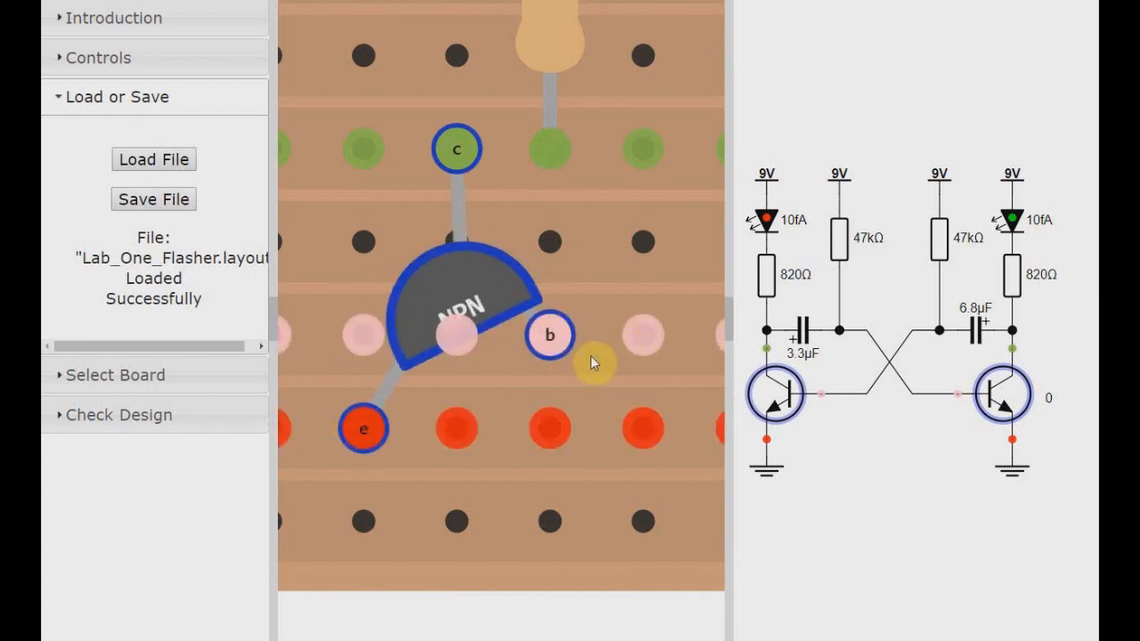
pyautogui.scroll(-3, 526, 382)
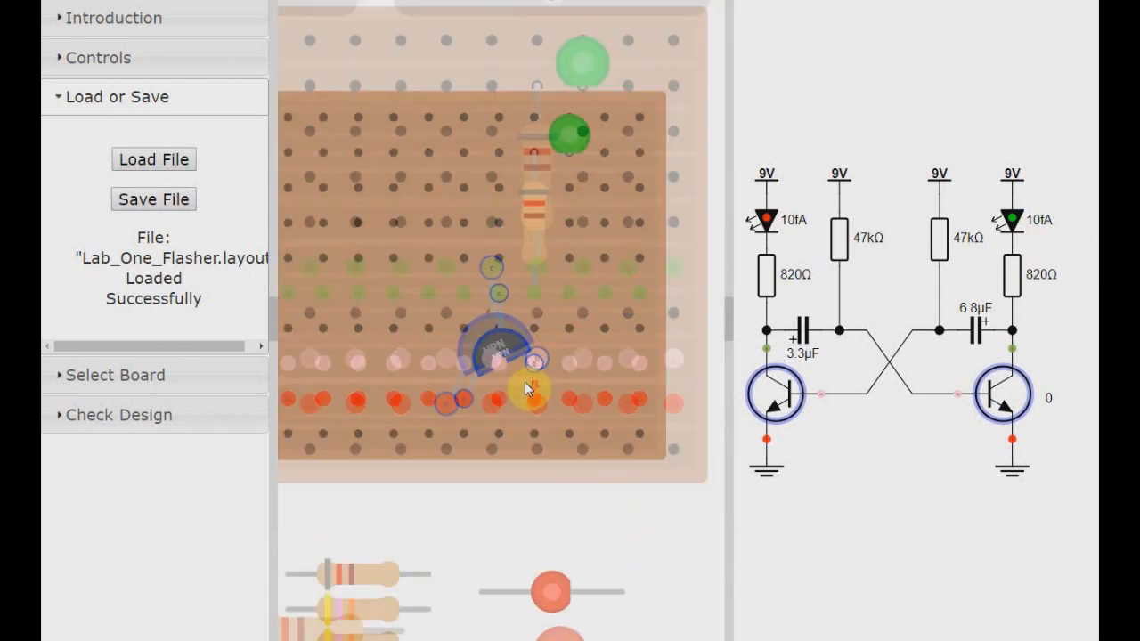
pyautogui.scroll(-3, 517, 443)
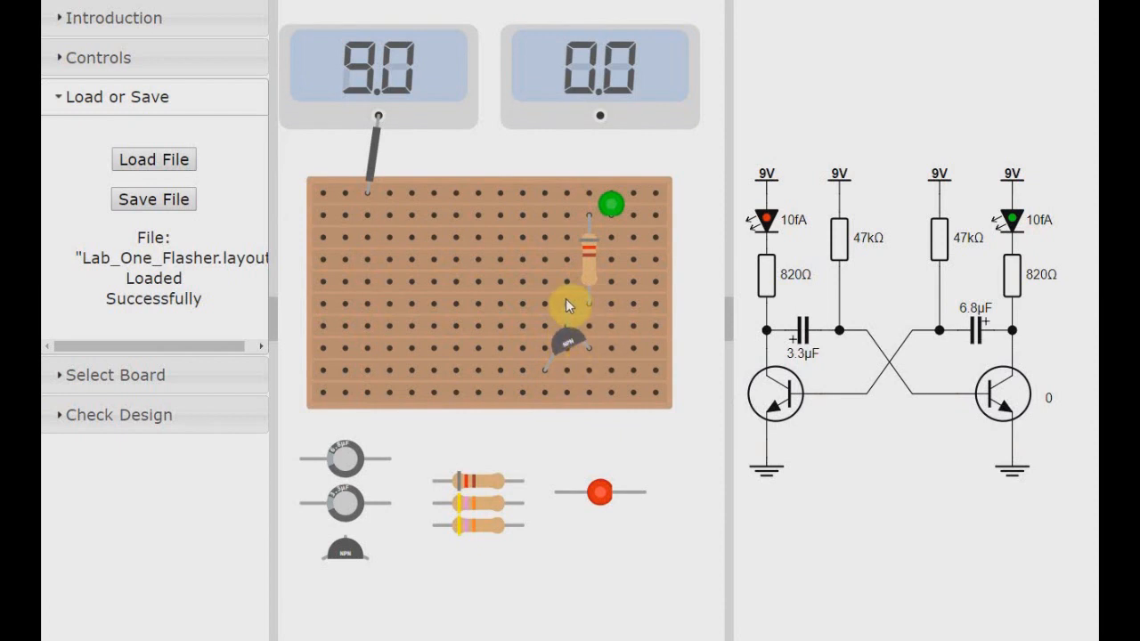
pyautogui.moveTo(585, 275); pyautogui.dragTo(589, 304)
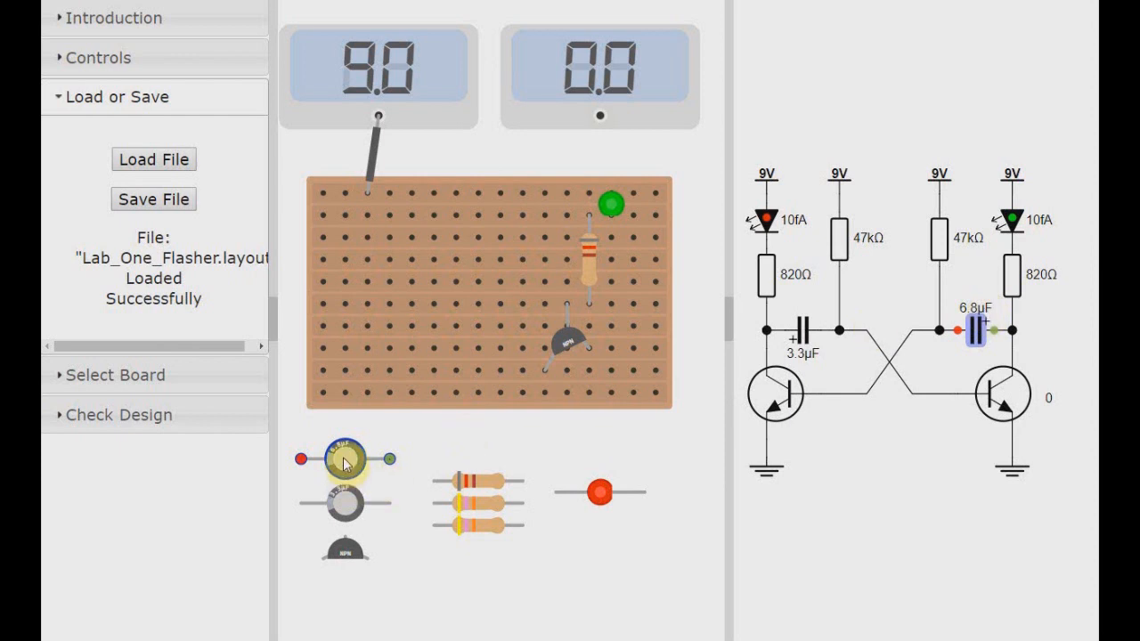
# Place the 6.8µF capacitor along the board's sixth row, leads in the 7th and 11th columns, and compare its connections with the transistor's.
pyautogui.moveTo(345, 463); pyautogui.dragTo(365, 438)
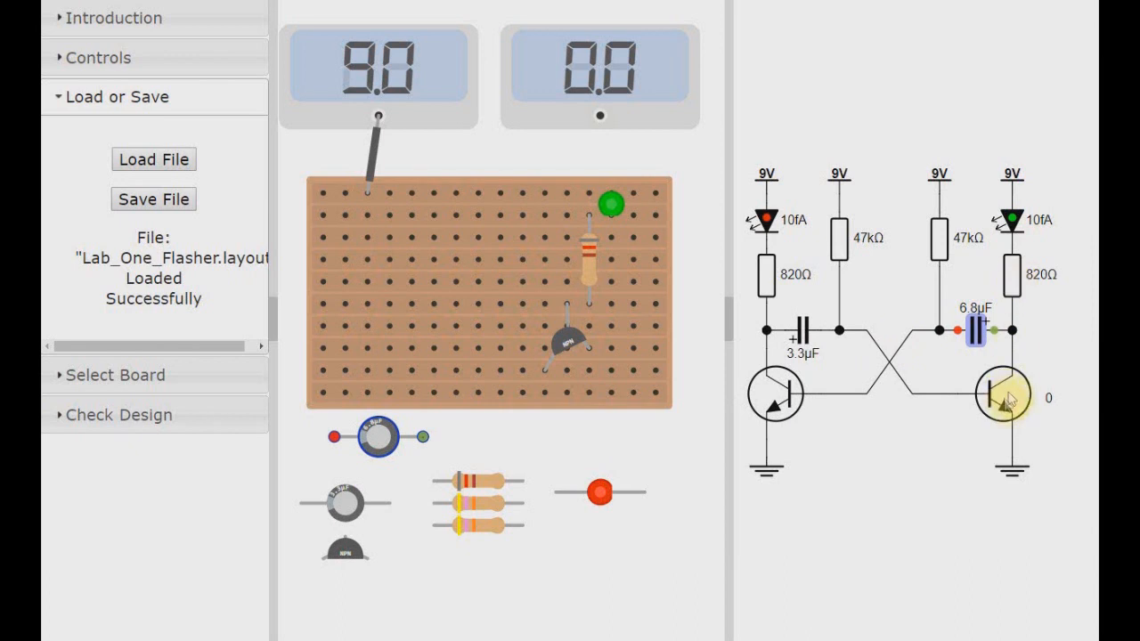
pyautogui.moveTo(380, 438); pyautogui.dragTo(501, 300)
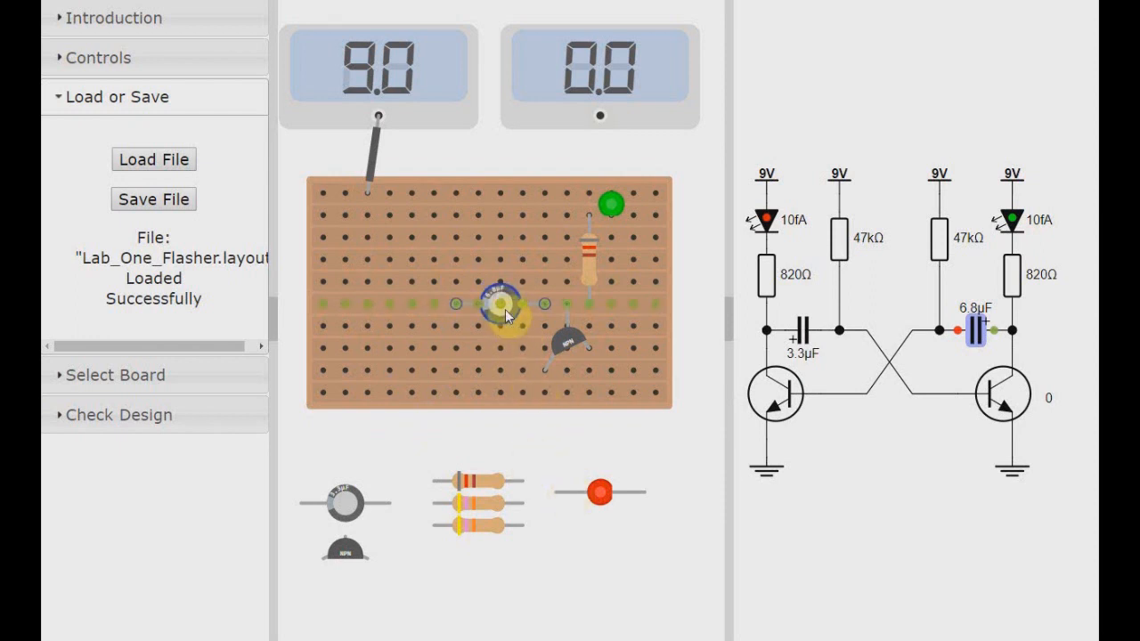
pyautogui.click(547, 452)
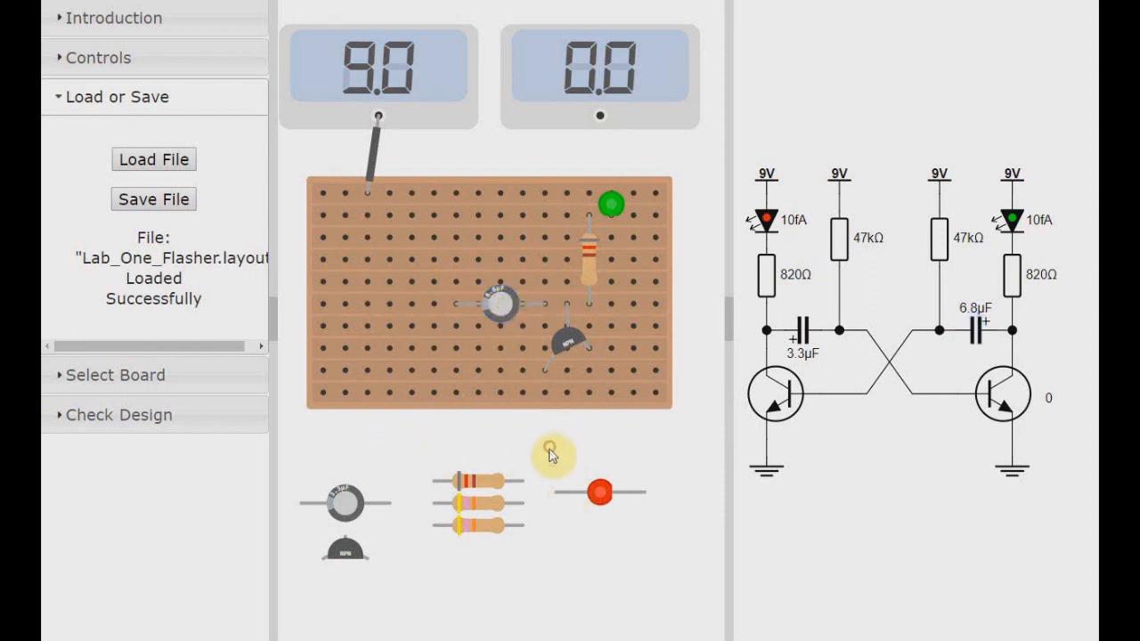
pyautogui.click(567, 307)
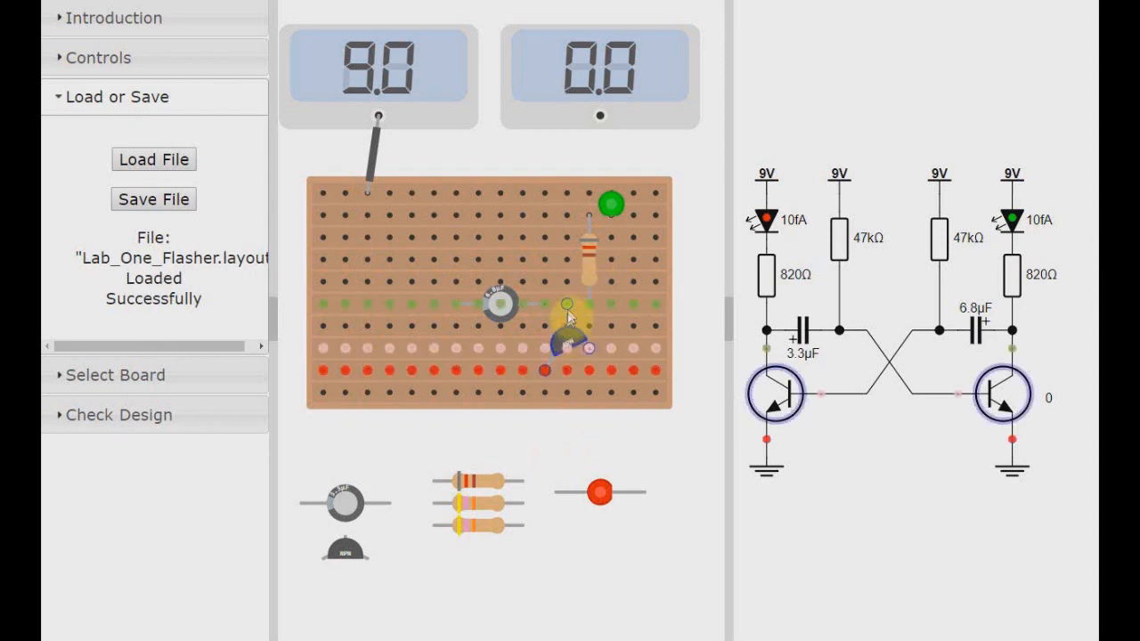
pyautogui.click(508, 303)
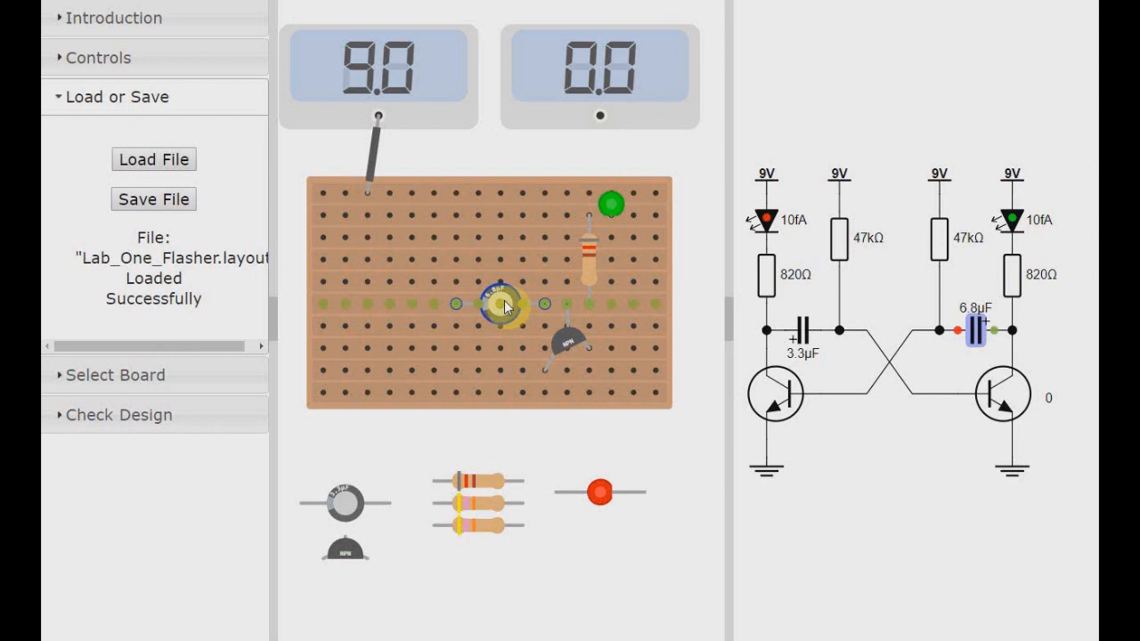
# Cut the sixth-row copper track at the ninth column beneath the 6.8µF capacitor and inspect the split track's connections.
pyautogui.scroll(-1, 690, 374)
pyautogui.scroll(-1, 687, 375)
pyautogui.moveTo(689, 380); pyautogui.dragTo(568, 343)
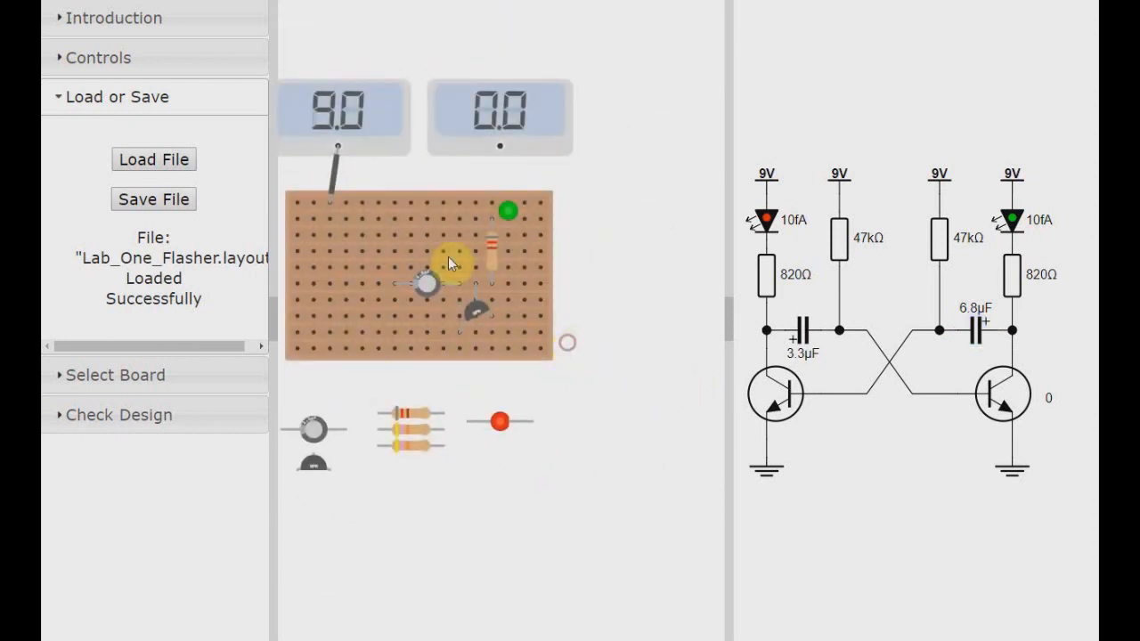
pyautogui.click(396, 245)
pyautogui.moveTo(625, 384); pyautogui.dragTo(575, 387)
pyautogui.click(323, 229)
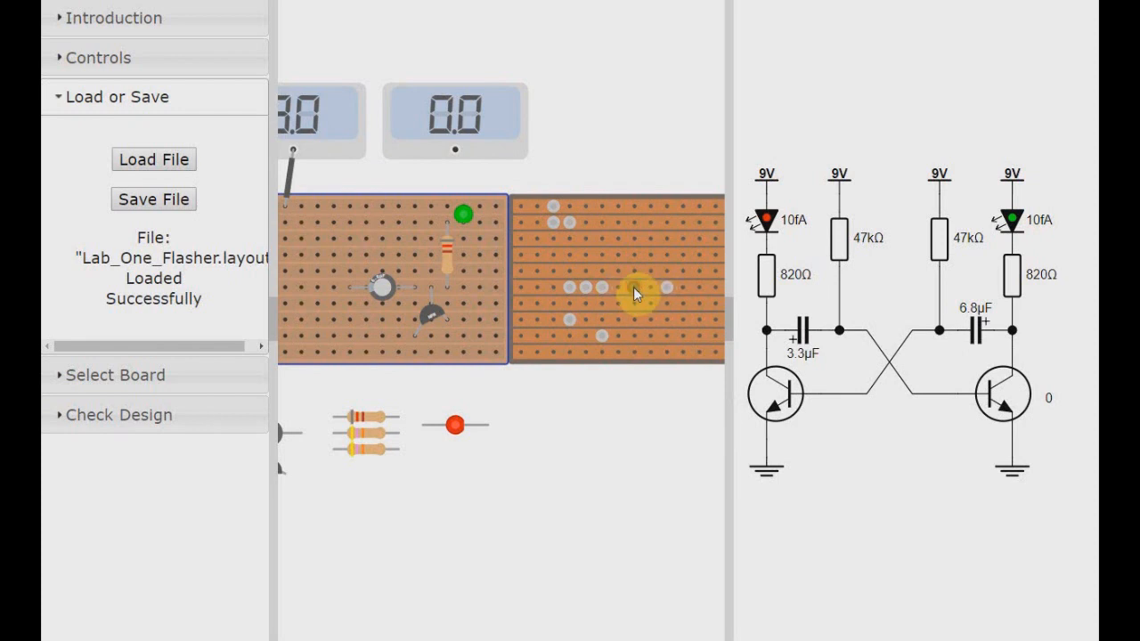
pyautogui.click(379, 292)
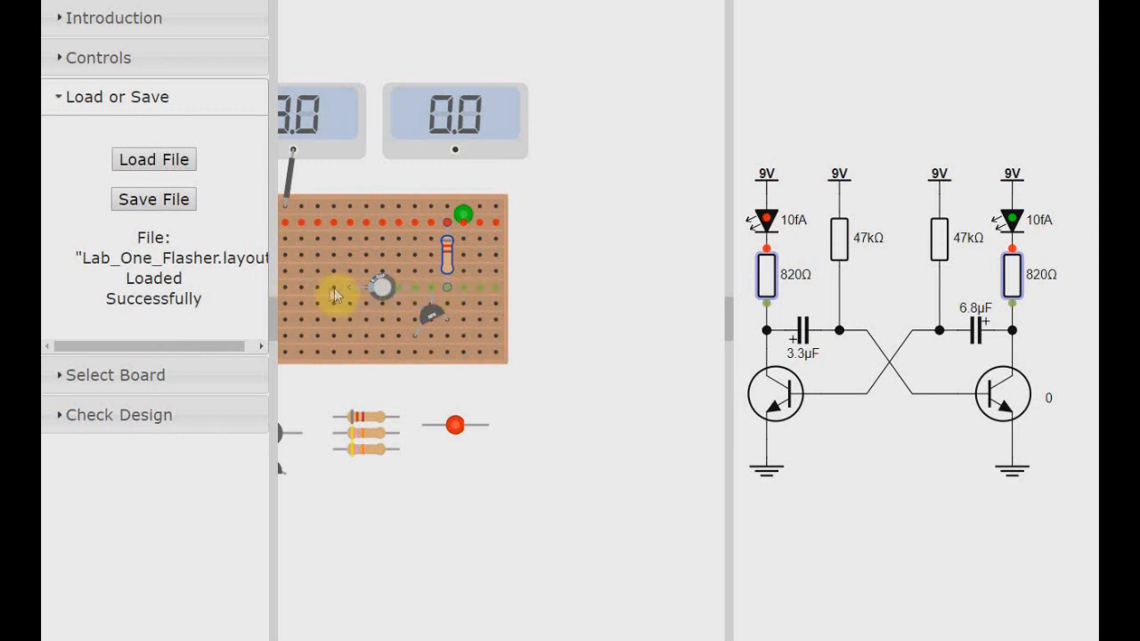
pyautogui.click(316, 378)
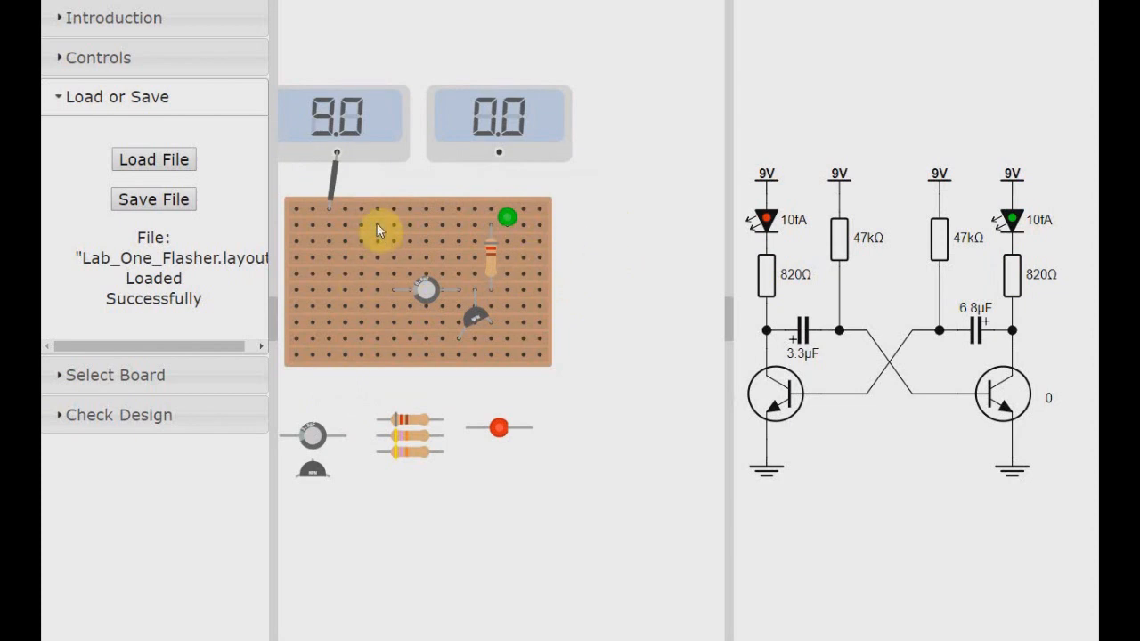
# Add a wire link from the second row's sixth hole to the fifth row's fourth hole, and delete it by collapsing its ends together.
pyautogui.moveTo(378, 230); pyautogui.dragTo(344, 276)
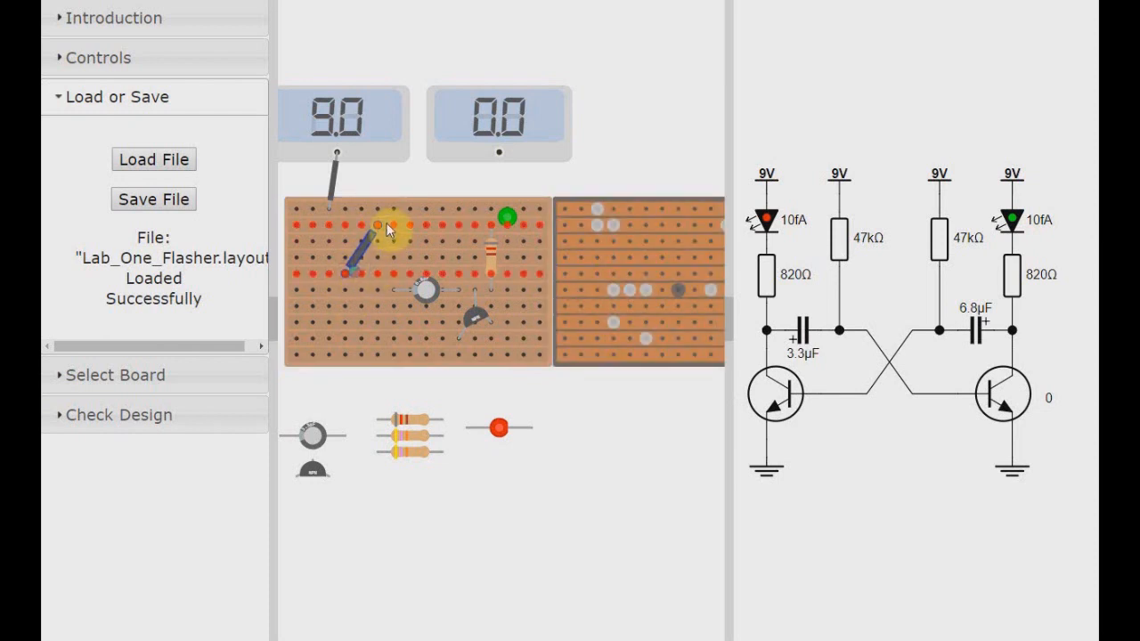
pyautogui.scroll(3, 353, 272)
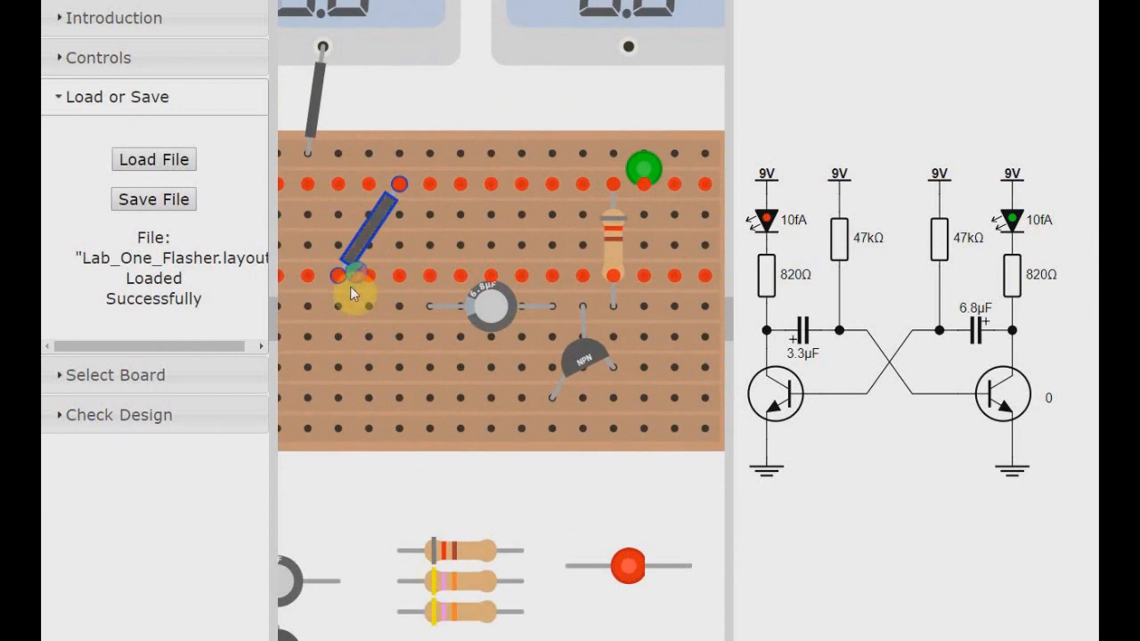
pyautogui.click(336, 280)
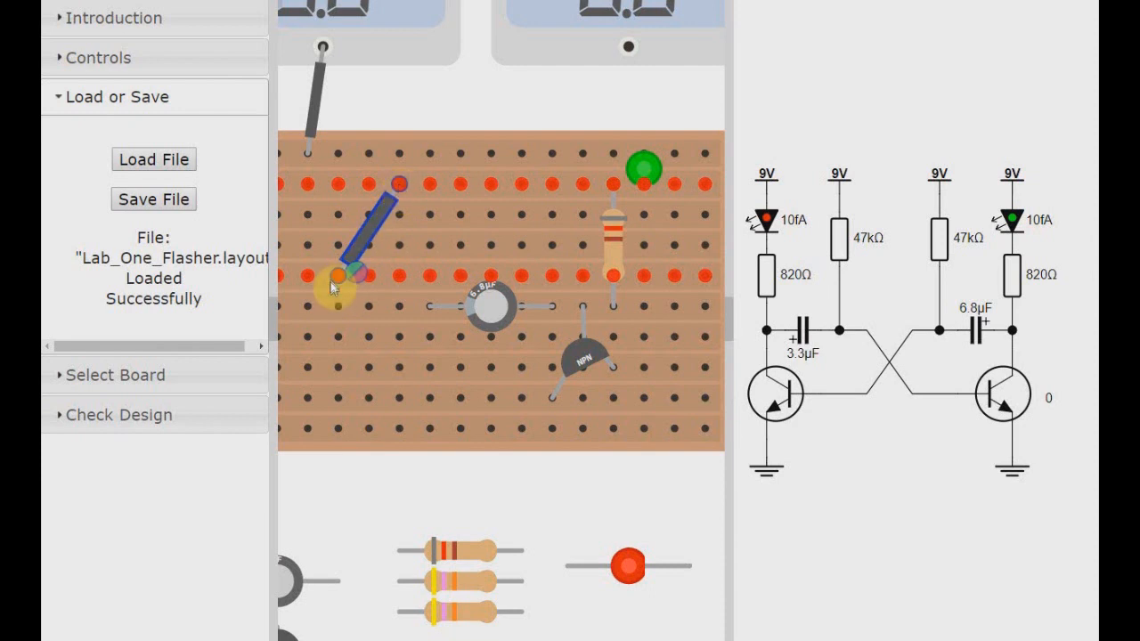
pyautogui.moveTo(336, 281); pyautogui.dragTo(390, 198)
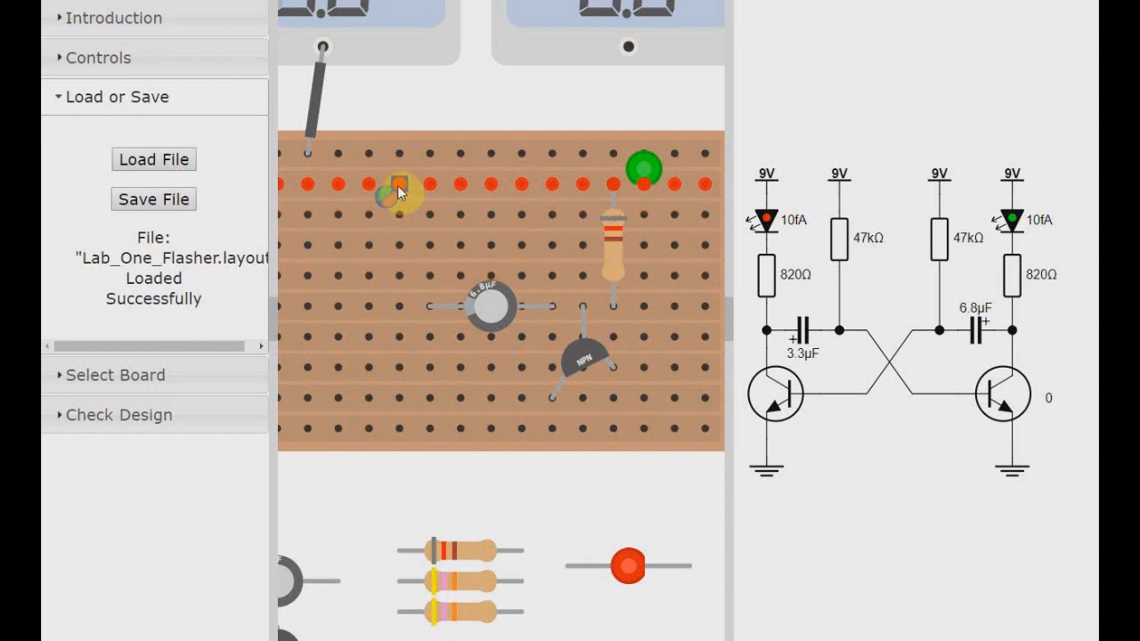
# Remove the track cut beneath the 6.8µF capacitor on the copper side of the board.
pyautogui.scroll(-2, 564, 309)
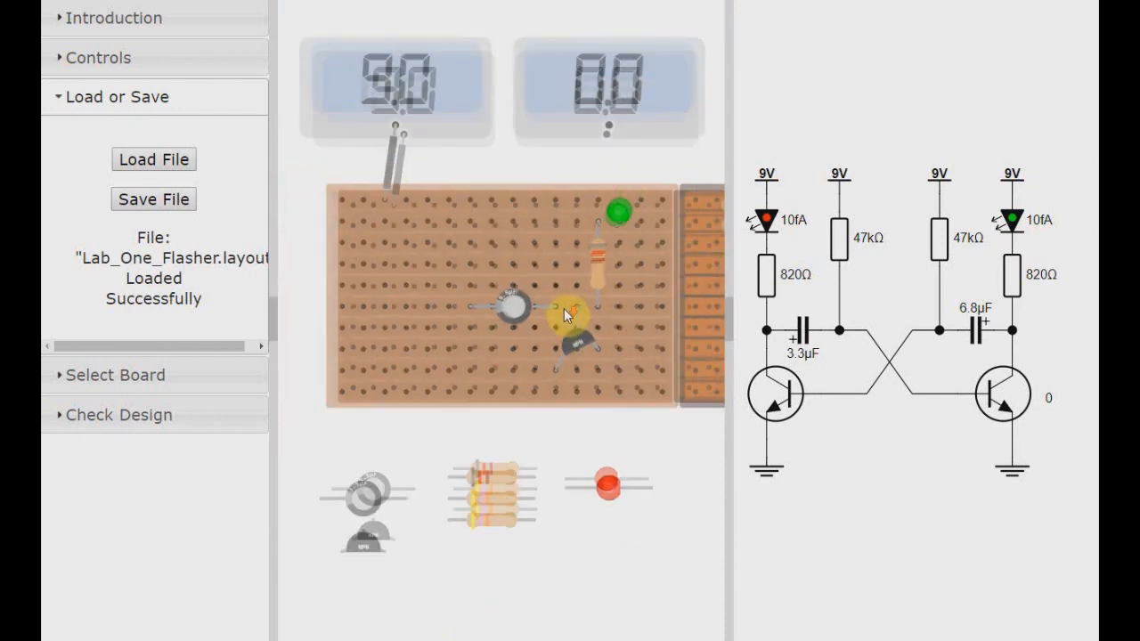
pyautogui.scroll(-2, 564, 308)
pyautogui.moveTo(633, 405); pyautogui.dragTo(479, 364)
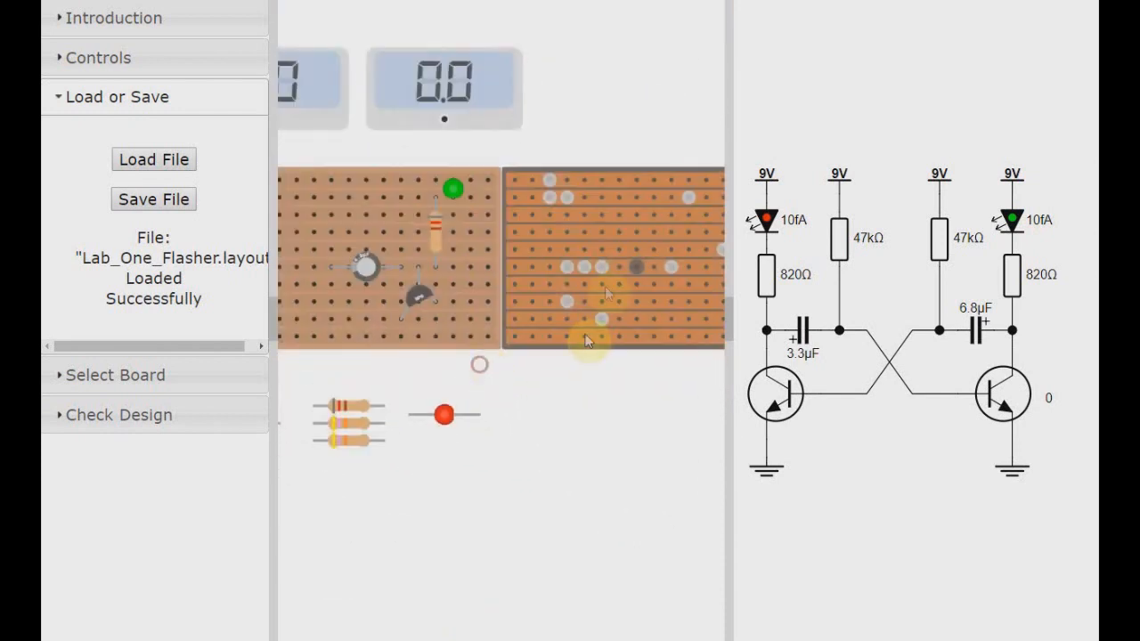
pyautogui.click(636, 266)
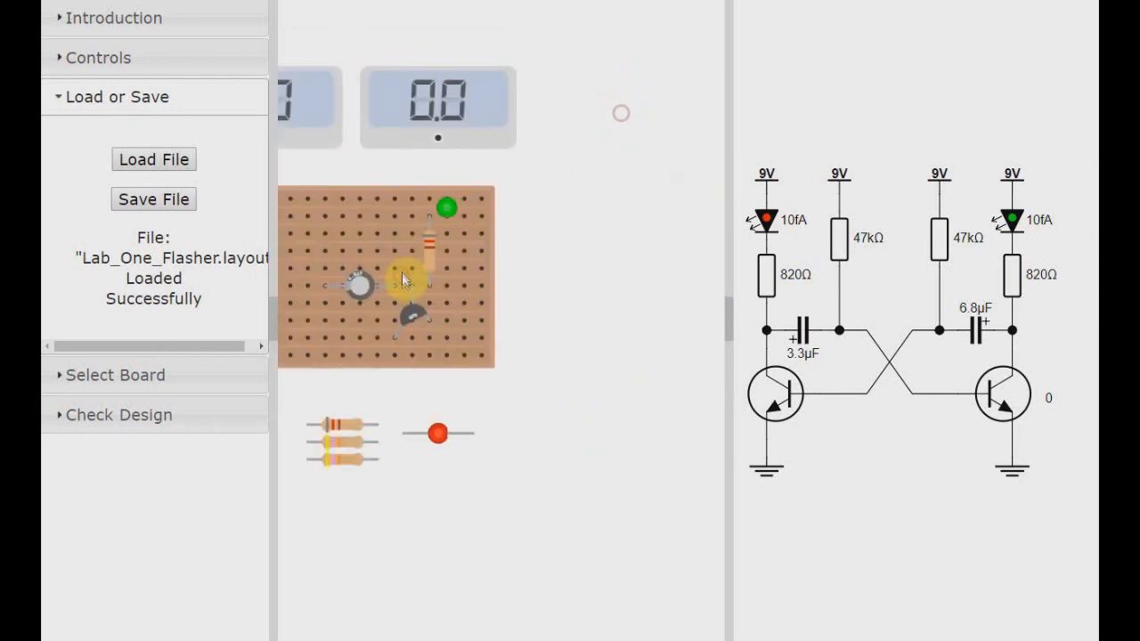
pyautogui.click(401, 283)
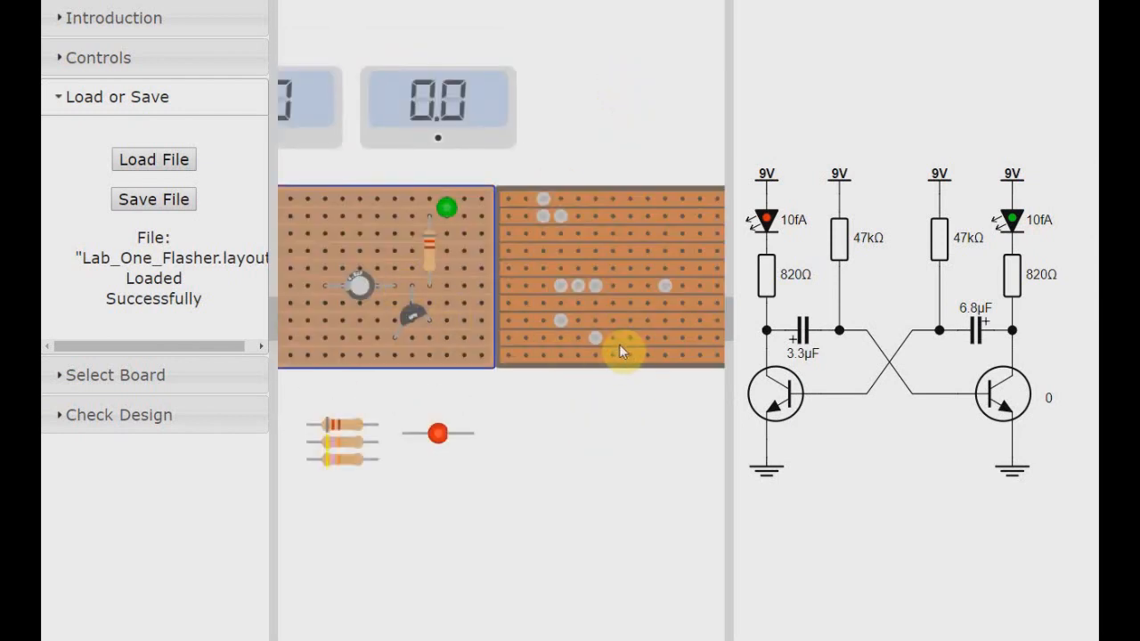
# Run the design check on the current board layout with correct and incorrect connections shown.
pyautogui.click(125, 415)
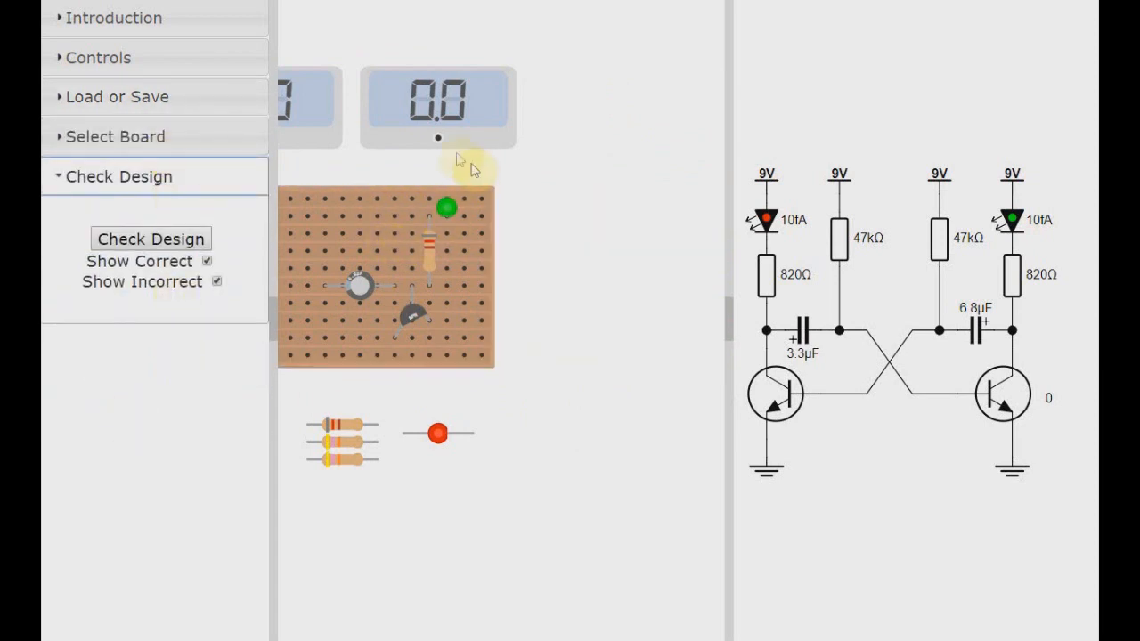
pyautogui.click(152, 239)
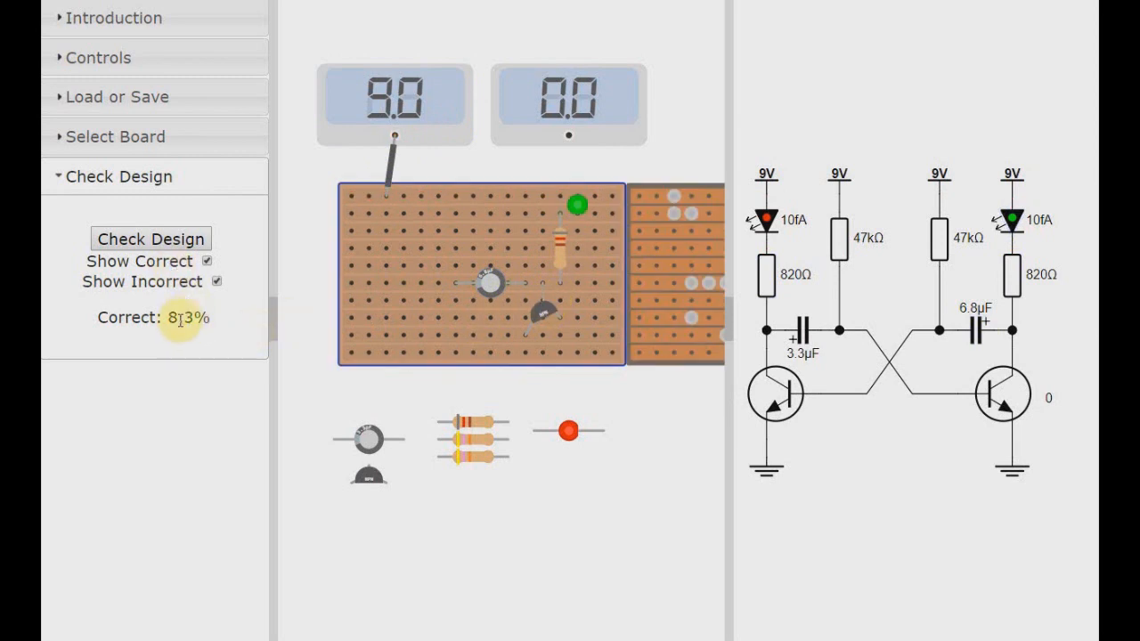
pyautogui.click(168, 239)
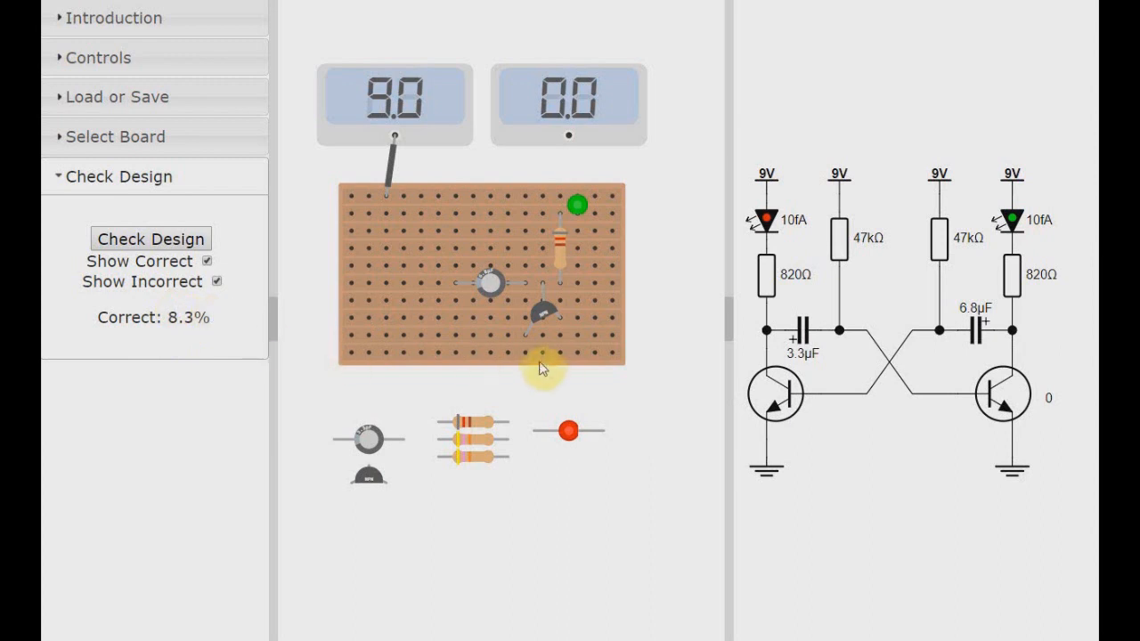
pyautogui.scroll(2, 559, 367)
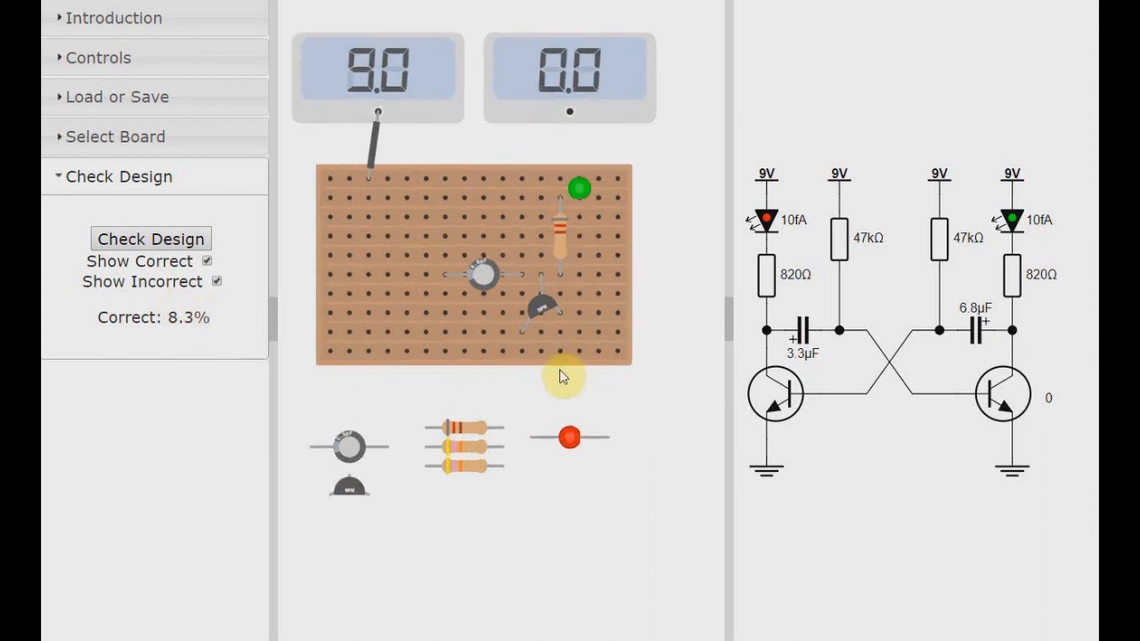
pyautogui.moveTo(633, 535); pyautogui.dragTo(635, 551)
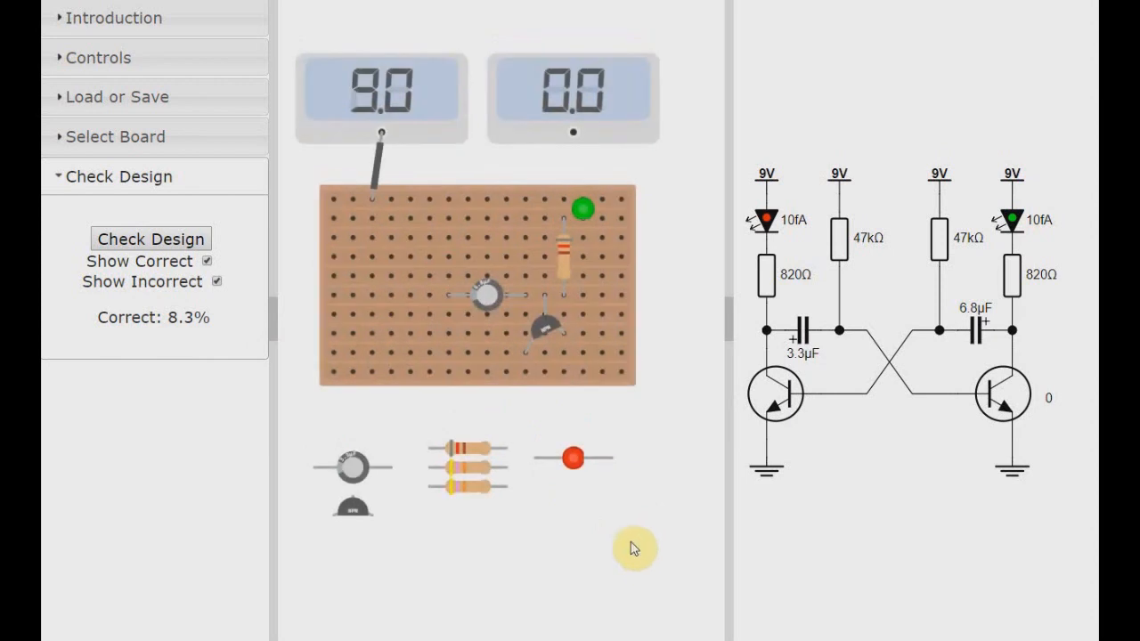